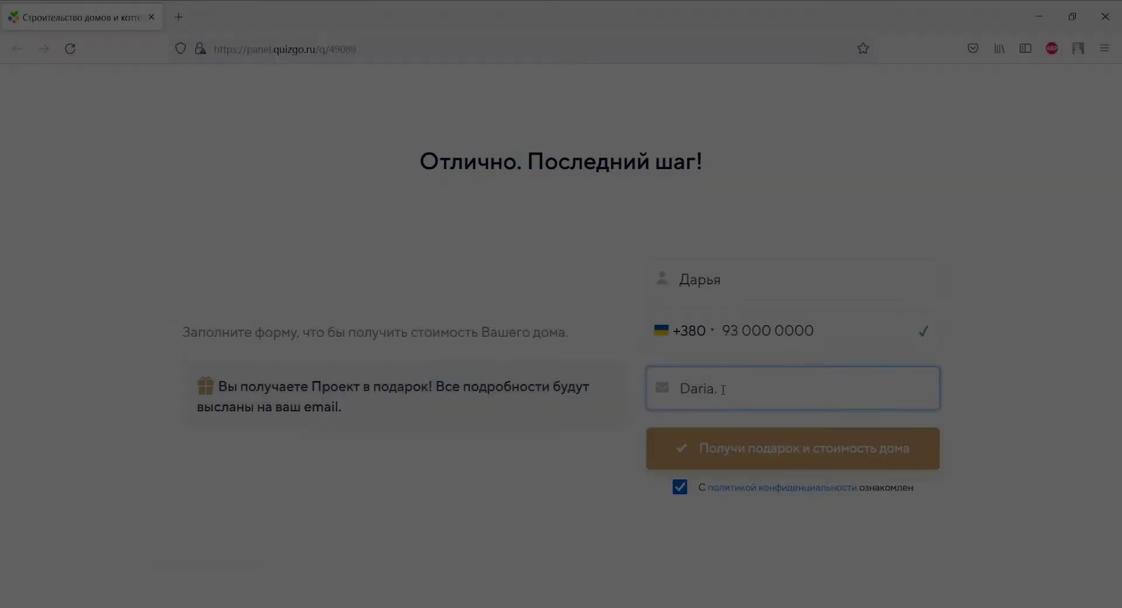
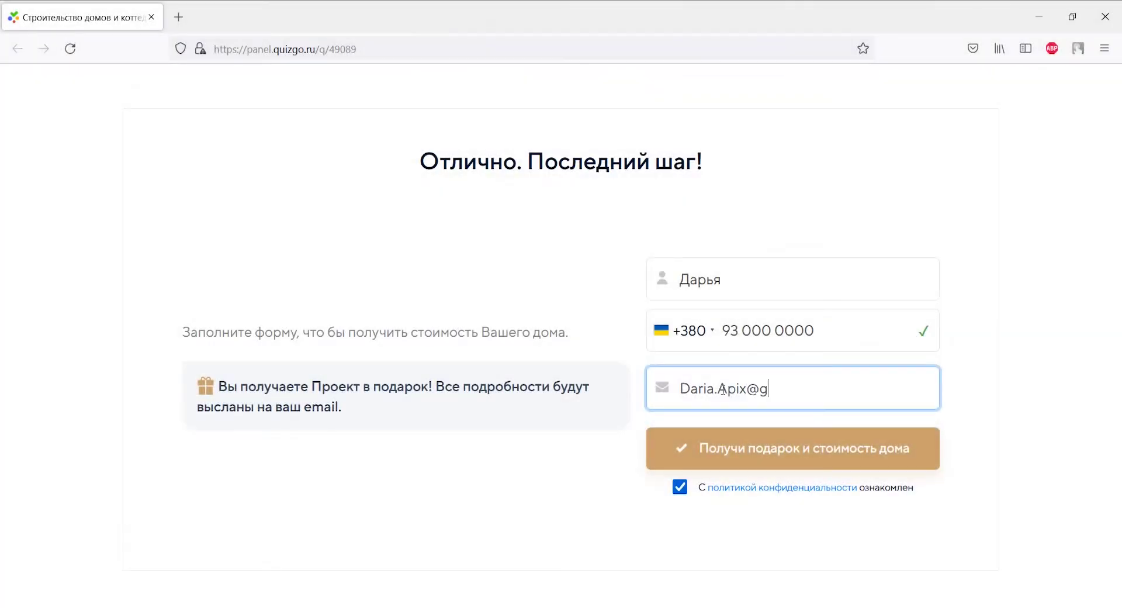
# Step: Submit a test quiz form with an e-mail address and scroll through the resulting Viber lead messages
pyautogui.click(725, 447)
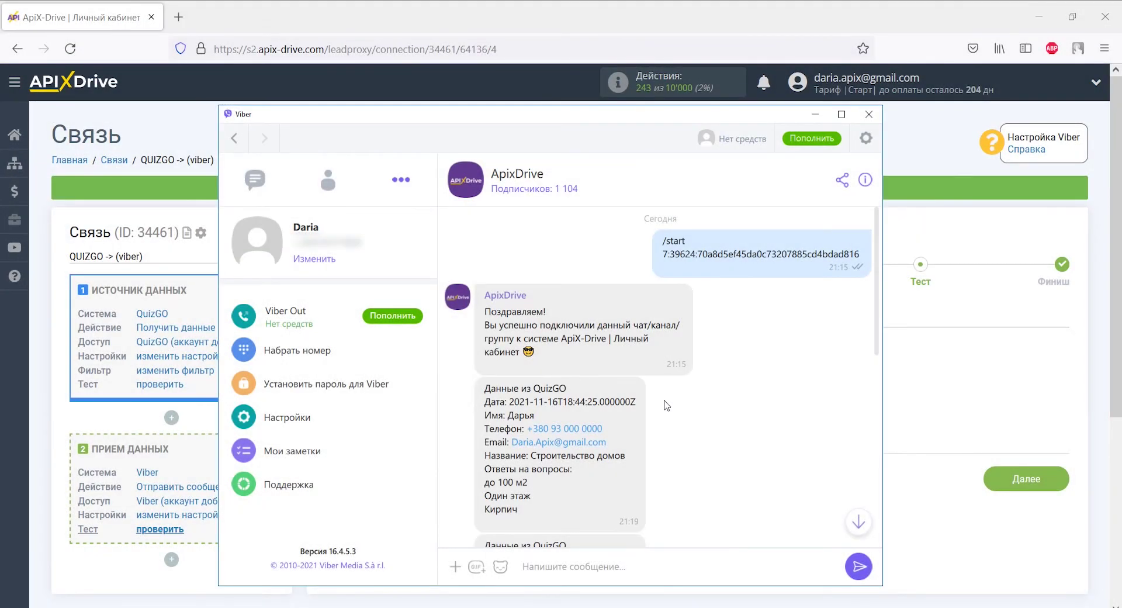
pyautogui.scroll(-3, 666, 405)
pyautogui.scroll(-3, 666, 405)
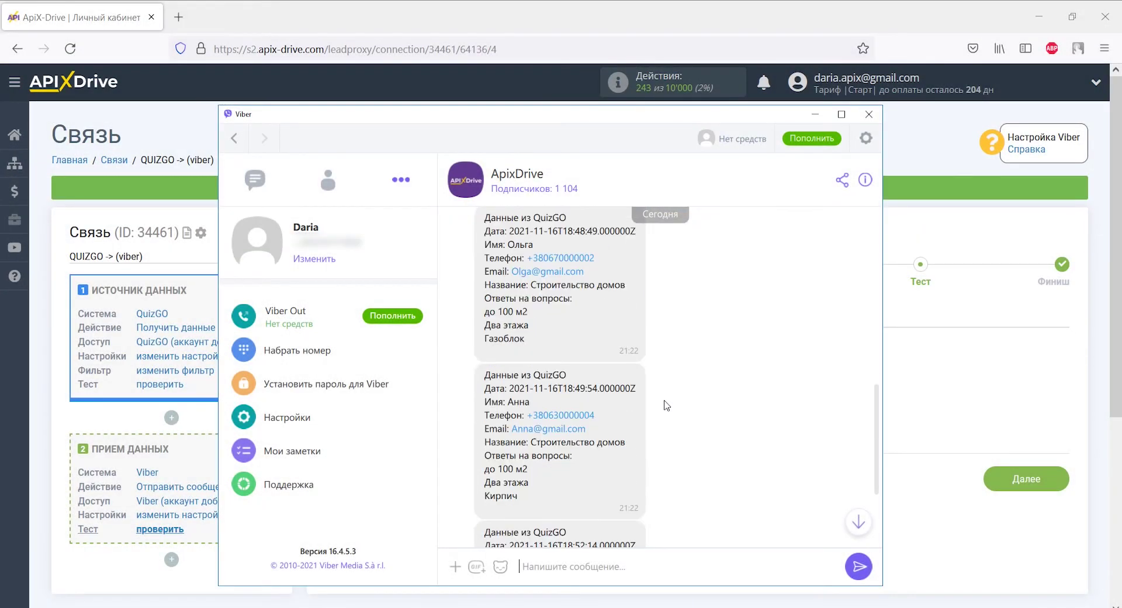
pyautogui.scroll(-3, 666, 405)
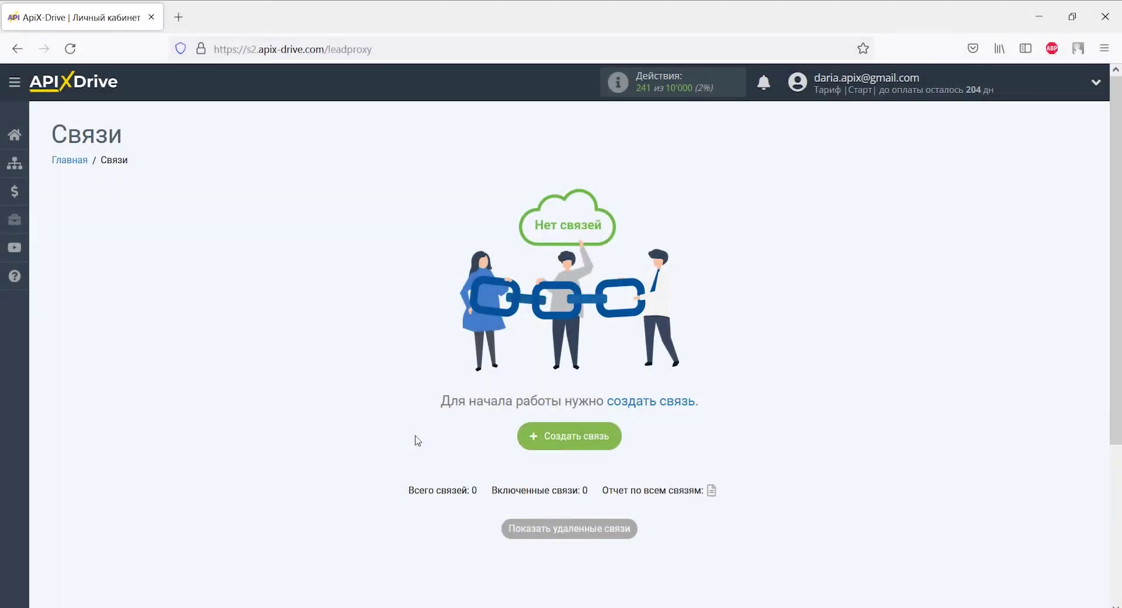
# Step: Create a new connection with QuizGO as the data source system
pyautogui.click(556, 438)
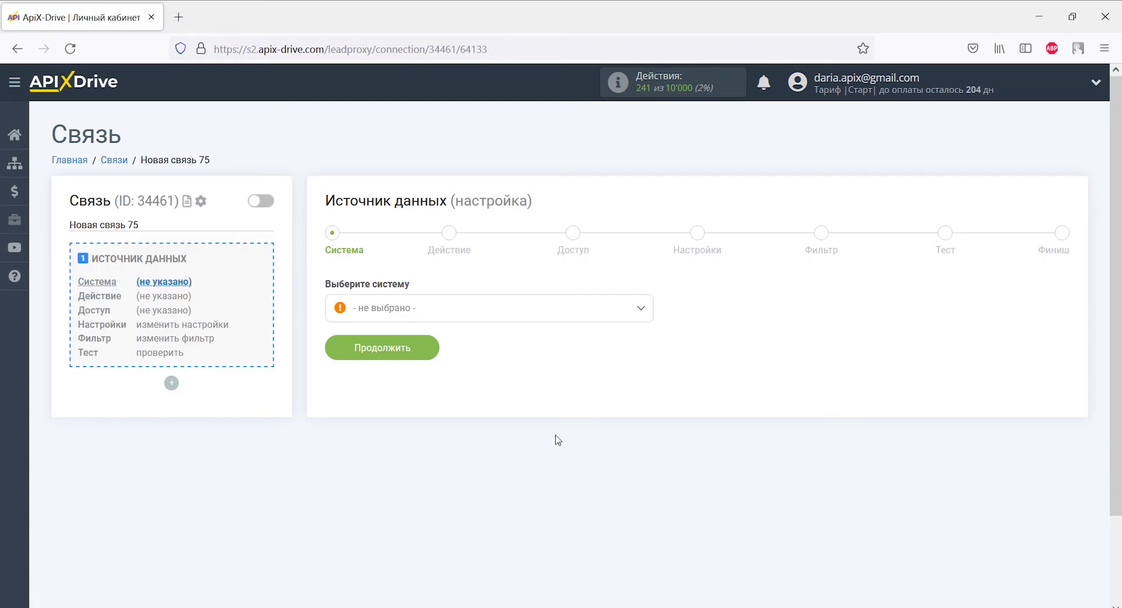
pyautogui.click(641, 309)
pyautogui.moveTo(646, 333); pyautogui.dragTo(647, 450)
pyautogui.click(421, 353)
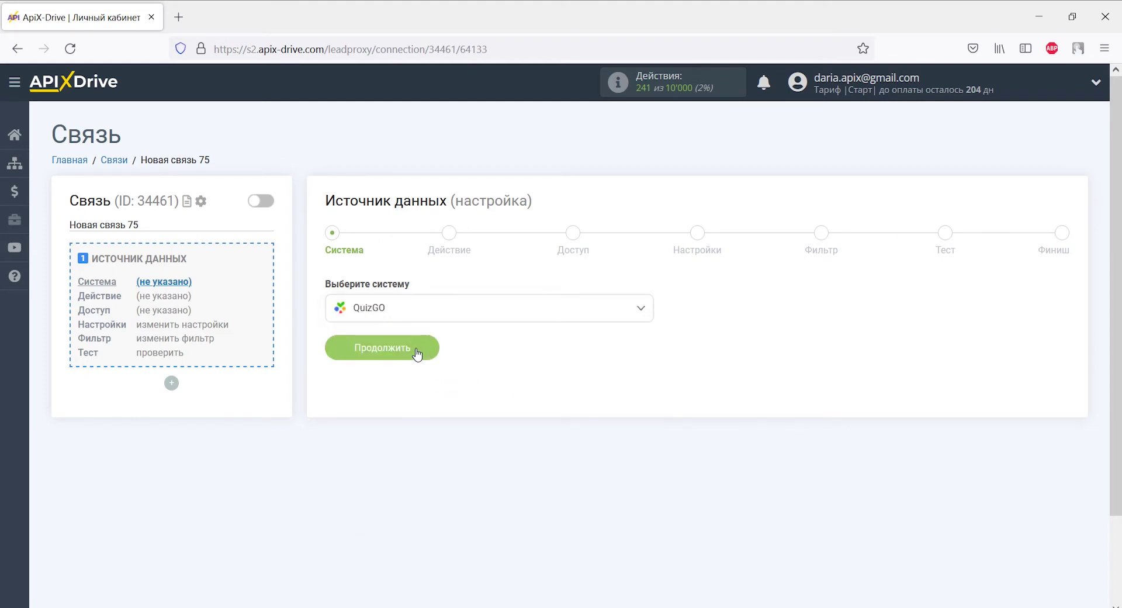
pyautogui.click(417, 353)
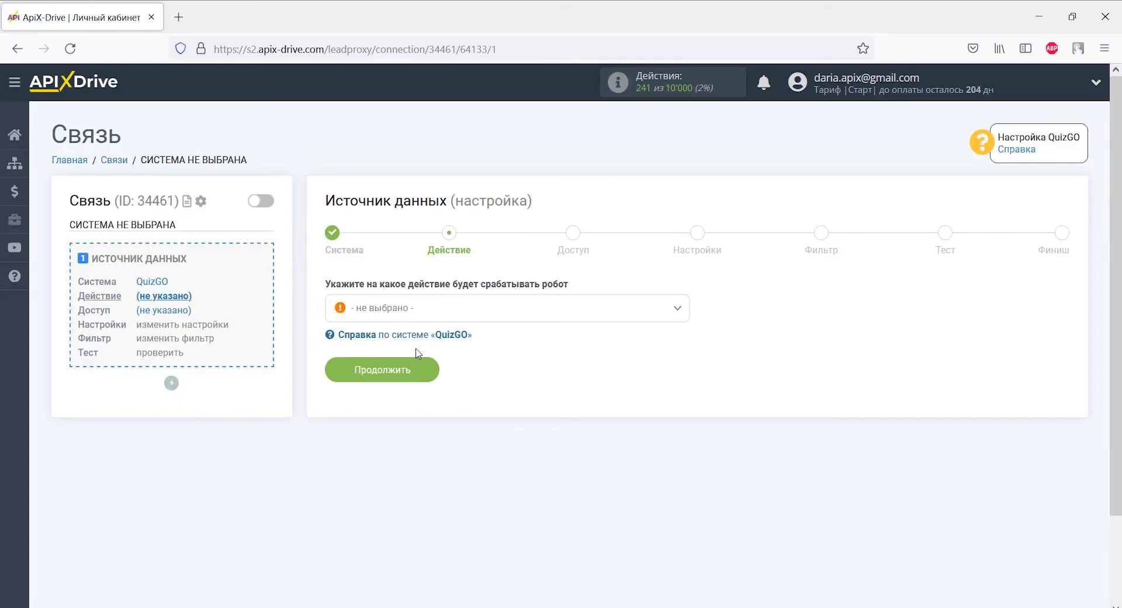
# Step: Set the QuizGO source action to Получить данные
pyautogui.click(417, 316)
pyautogui.click(417, 380)
pyautogui.click(416, 374)
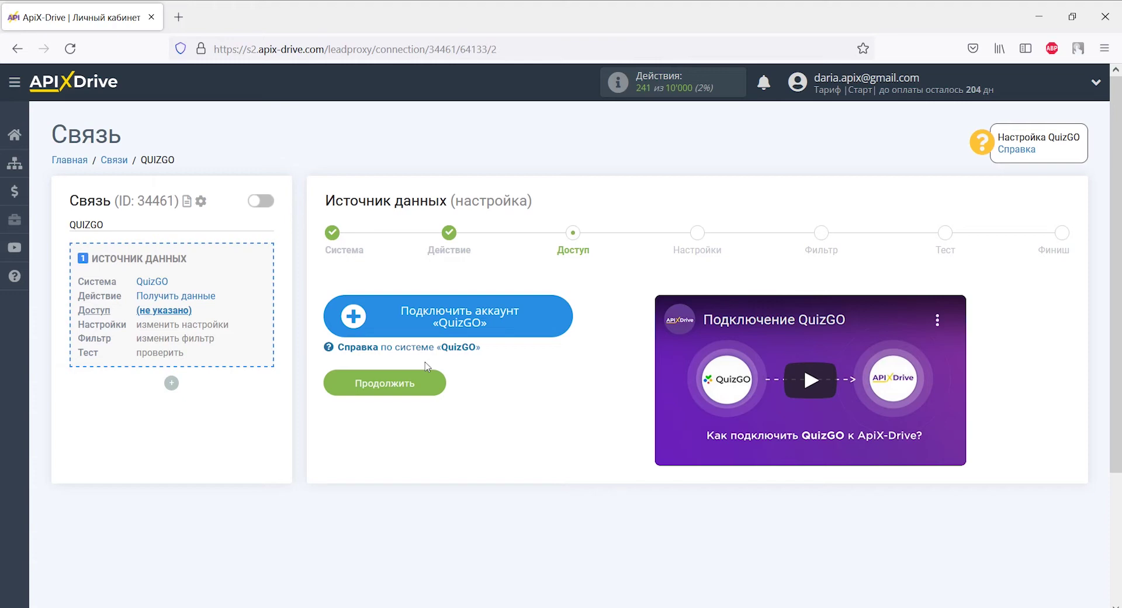
# Step: Connect and save a QuizGO account for the data source
pyautogui.click(376, 316)
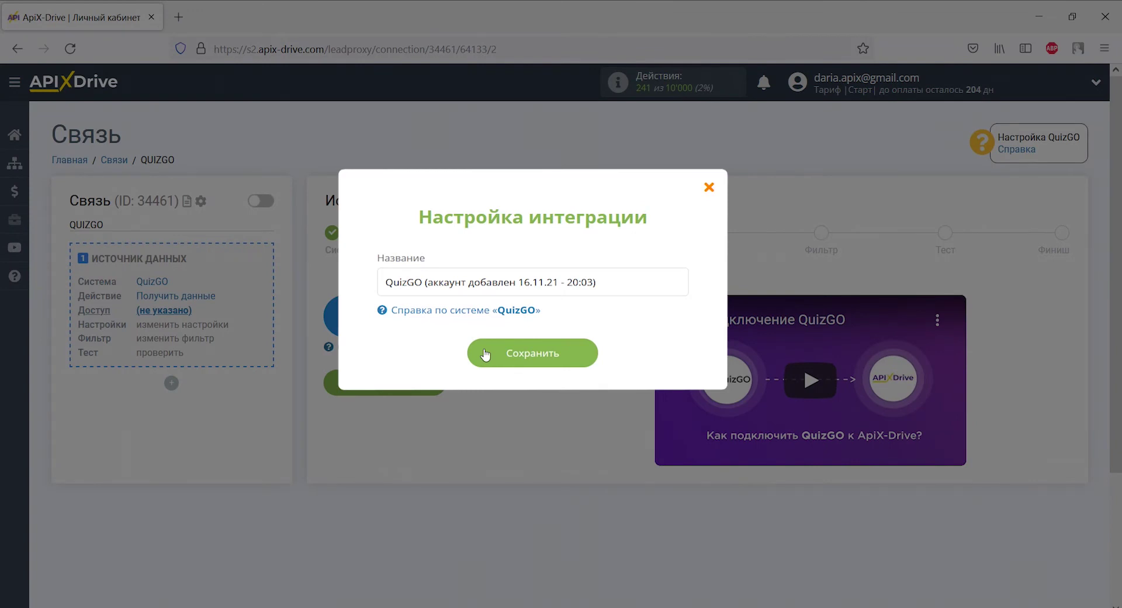
pyautogui.click(485, 354)
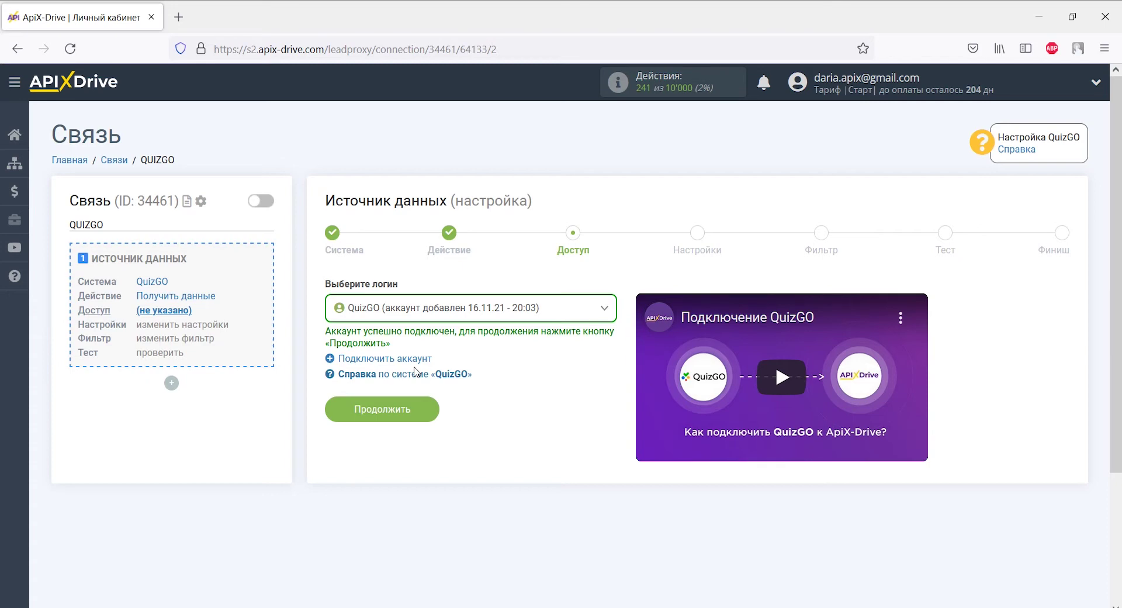
pyautogui.click(415, 408)
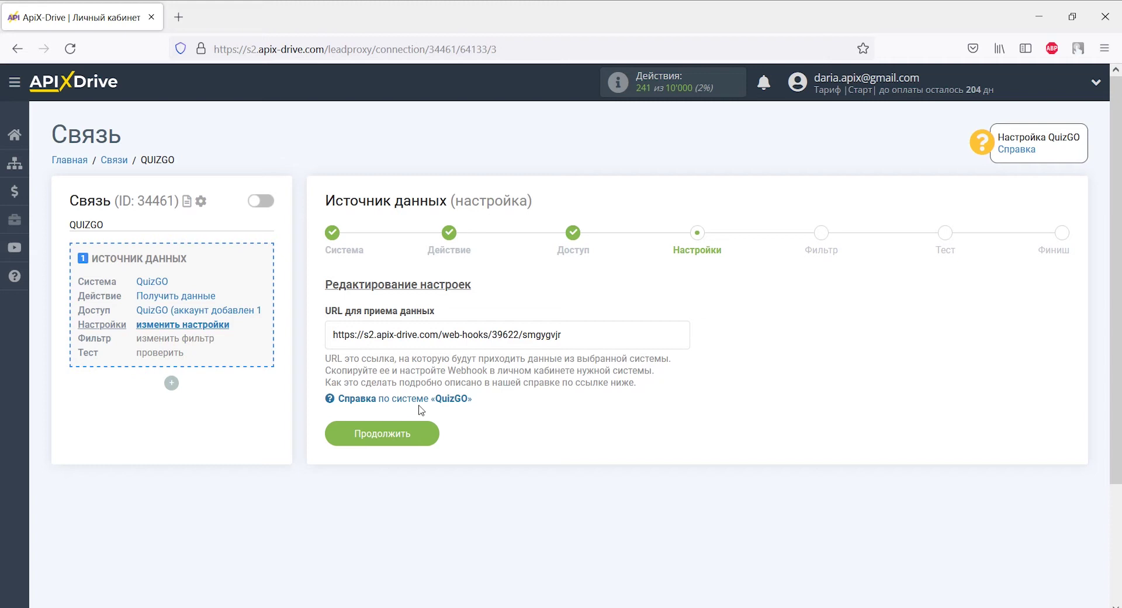
# Step: Copy the URL для приема данных webhook address and go to the QuizGO panel
pyautogui.moveTo(561, 335); pyautogui.dragTo(332, 335)
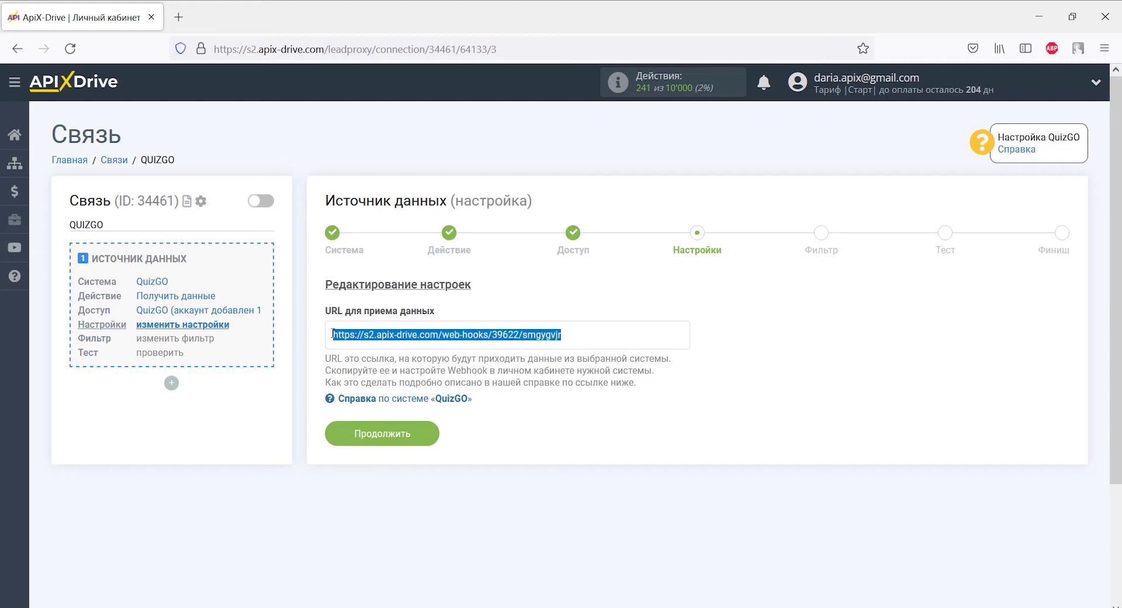
pyautogui.rightClick(331, 335)
pyautogui.click(365, 206)
pyautogui.hotkey('alt', 'Tab')
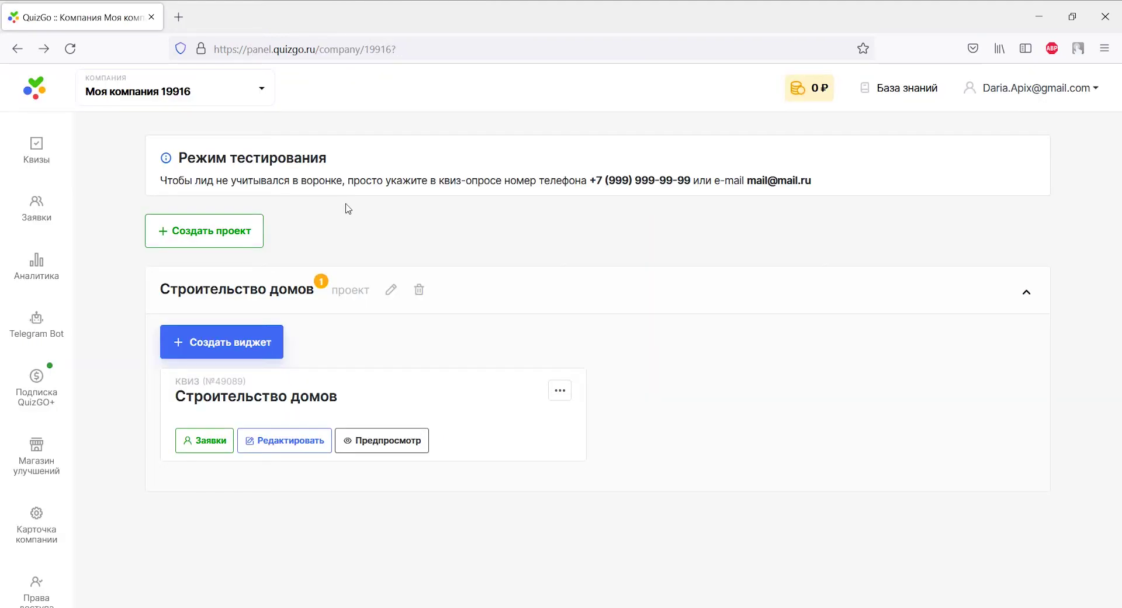
# Step: Open the QuizGo Webhooks integration under Интеграции for the Строительство домов quiz
pyautogui.click(302, 439)
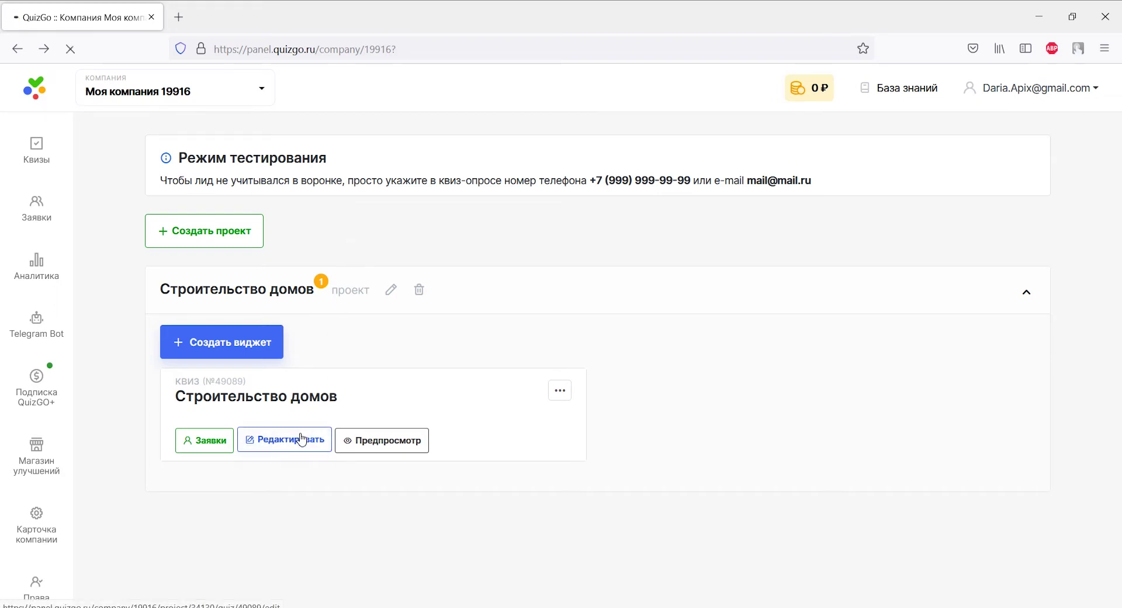
pyautogui.scroll(-4, 301, 436)
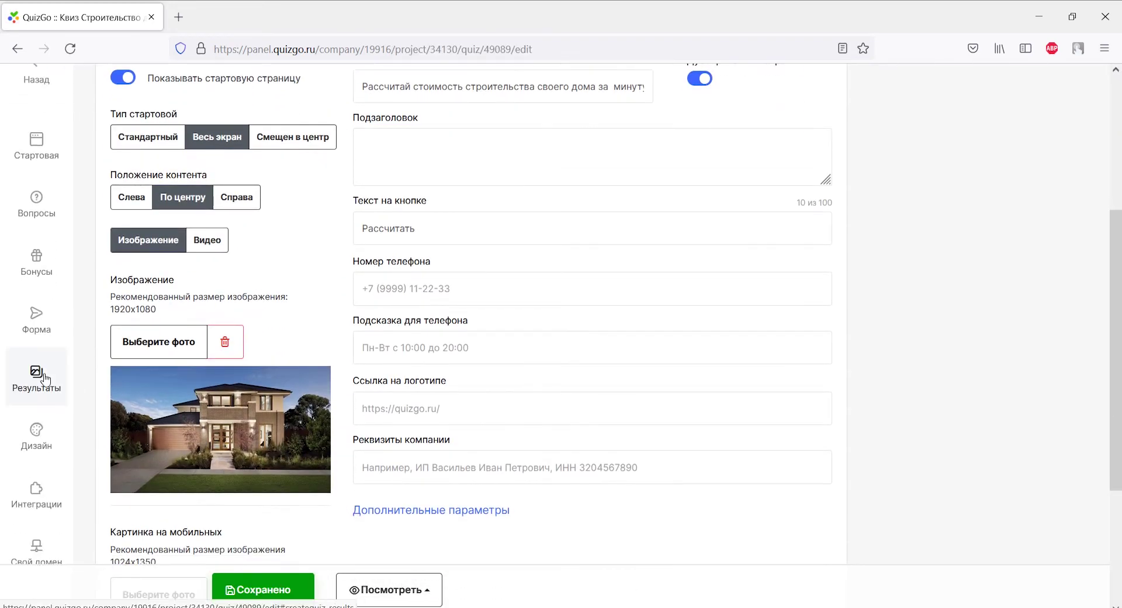
pyautogui.click(45, 380)
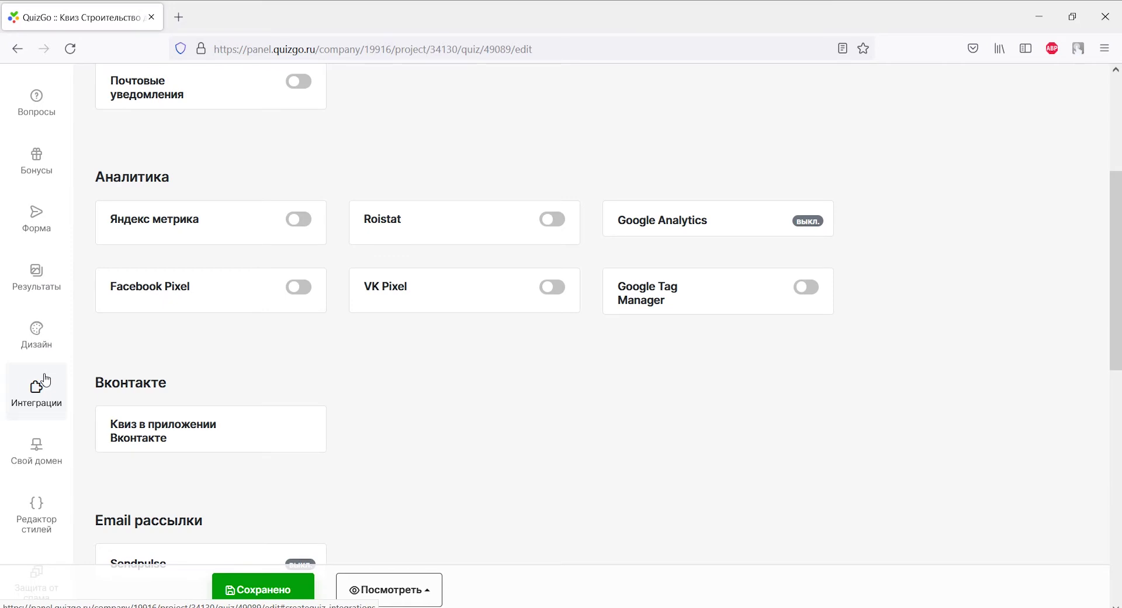
pyautogui.scroll(-5, 80, 380)
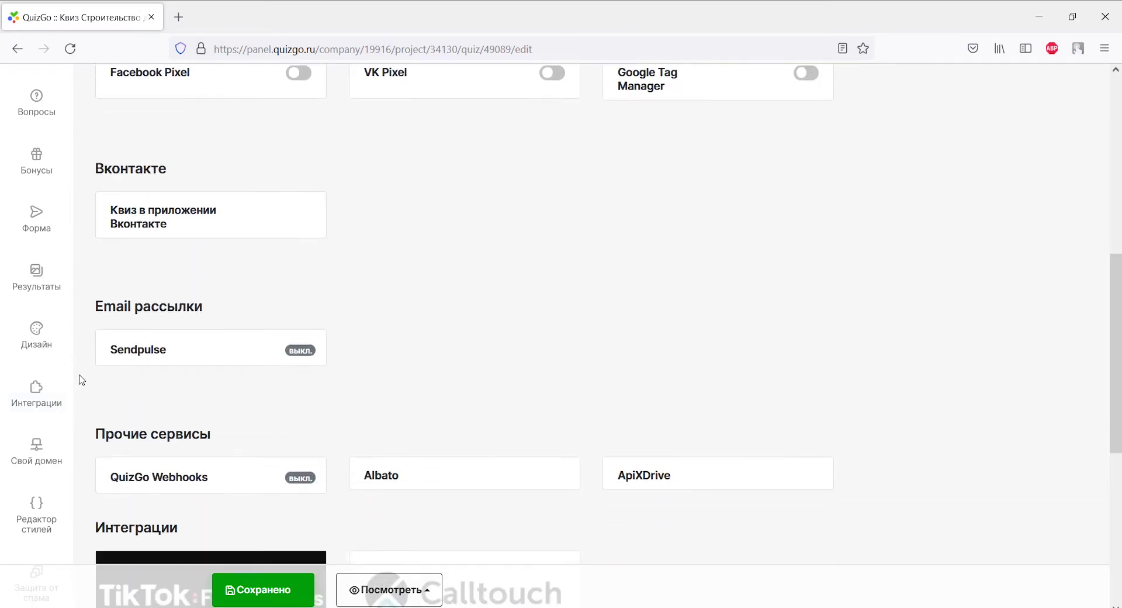
pyautogui.scroll(-2, 82, 380)
pyautogui.click(162, 334)
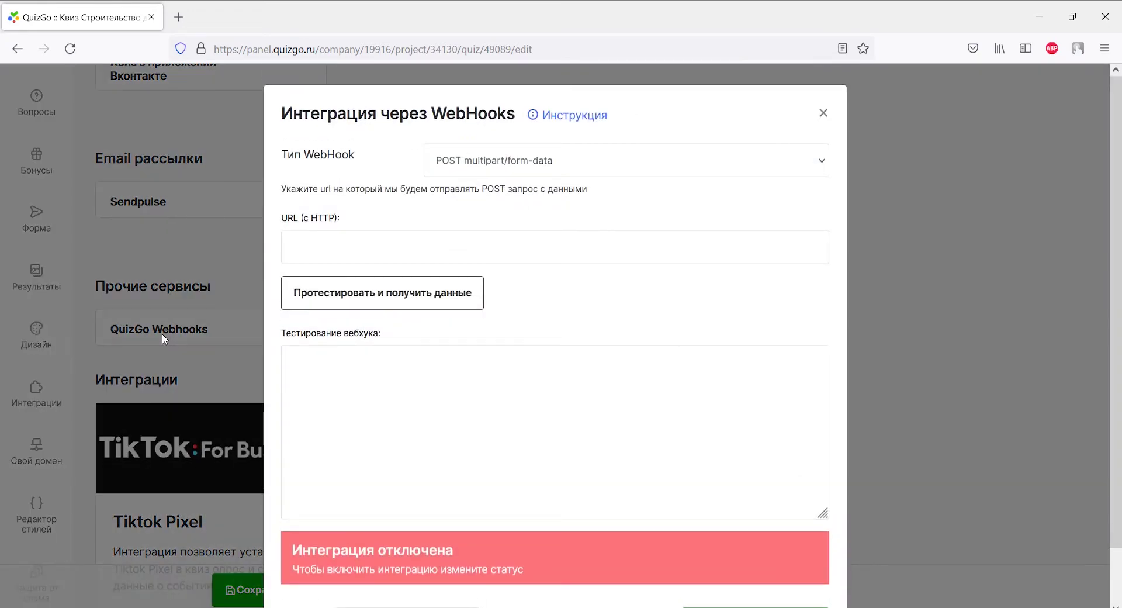
# Step: Paste the ApiX-Drive URL, set type POST JSON and status Интеграция включена, then save
pyautogui.click(289, 247)
pyautogui.rightClick(286, 247)
pyautogui.click(329, 355)
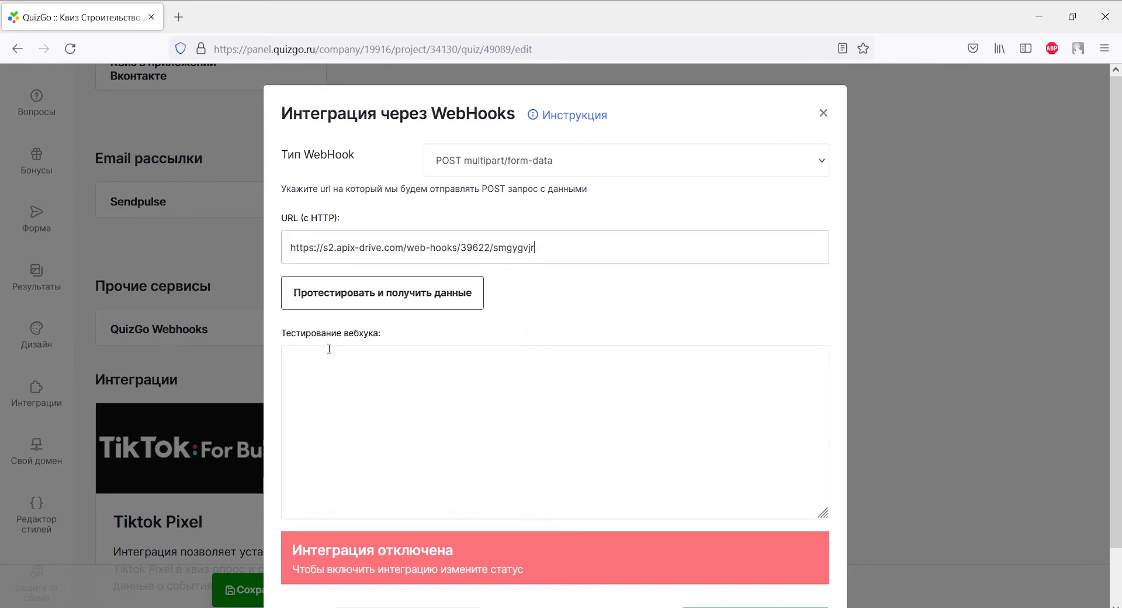
pyautogui.click(466, 167)
pyautogui.click(468, 188)
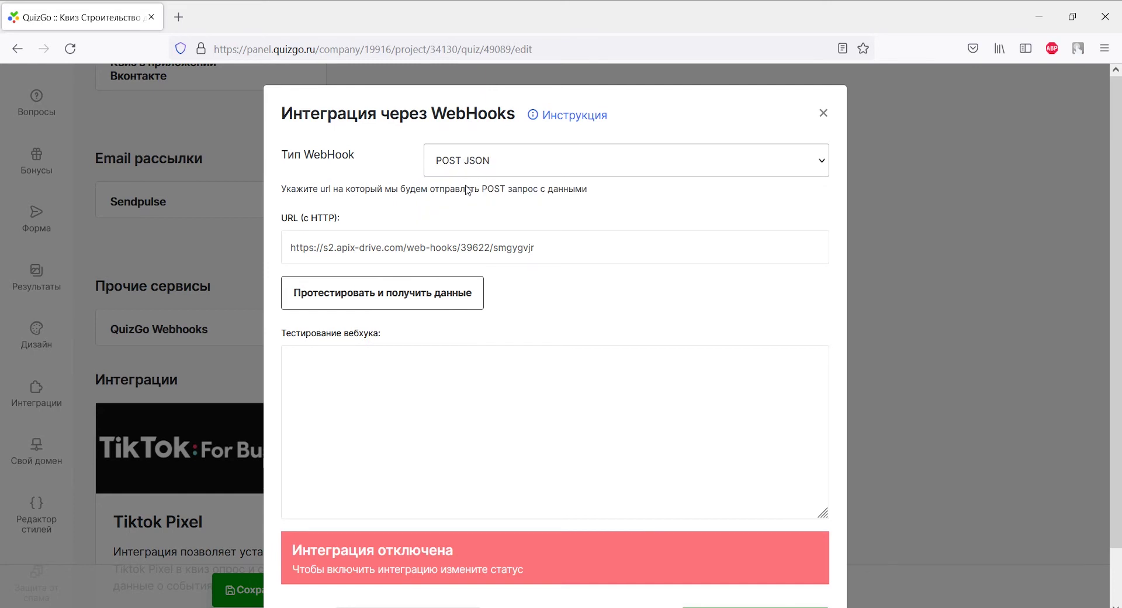
pyautogui.scroll(-1, 467, 189)
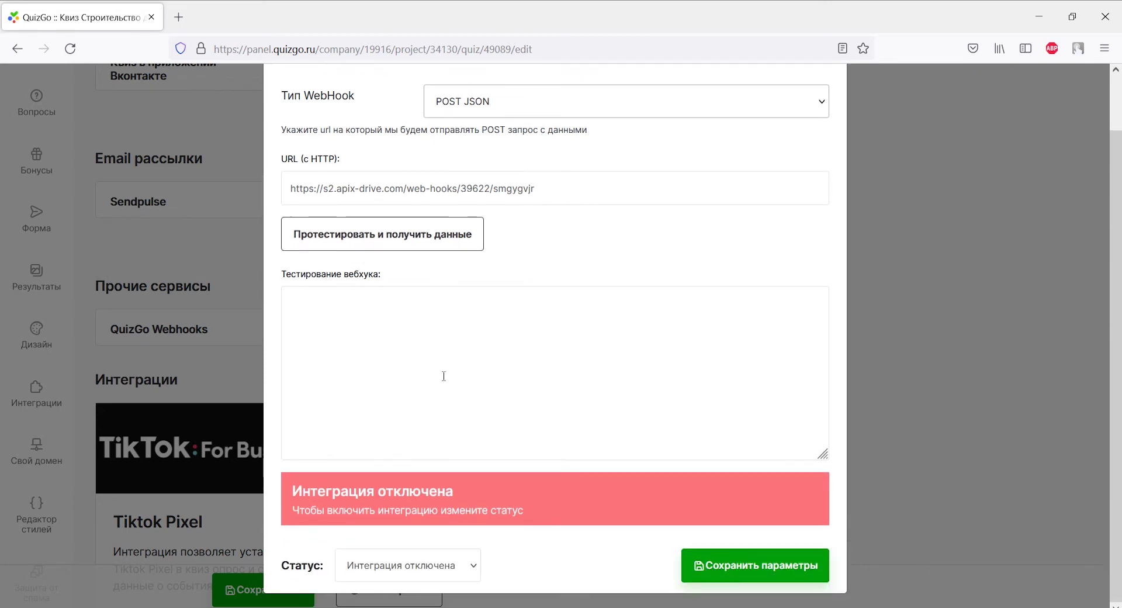
pyautogui.click(435, 567)
pyautogui.click(438, 535)
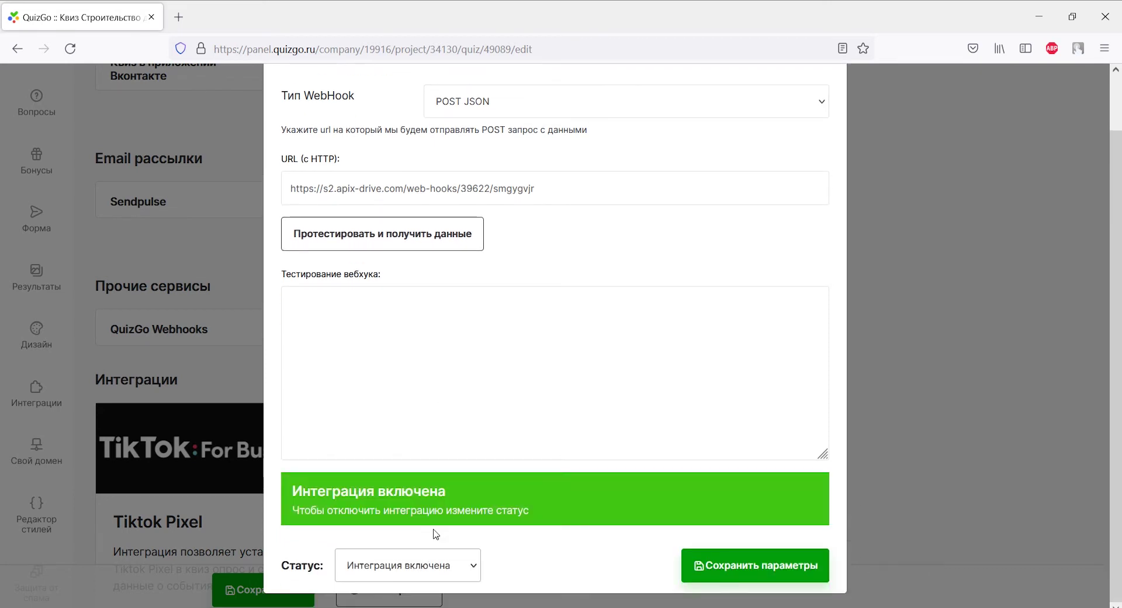
pyautogui.click(724, 562)
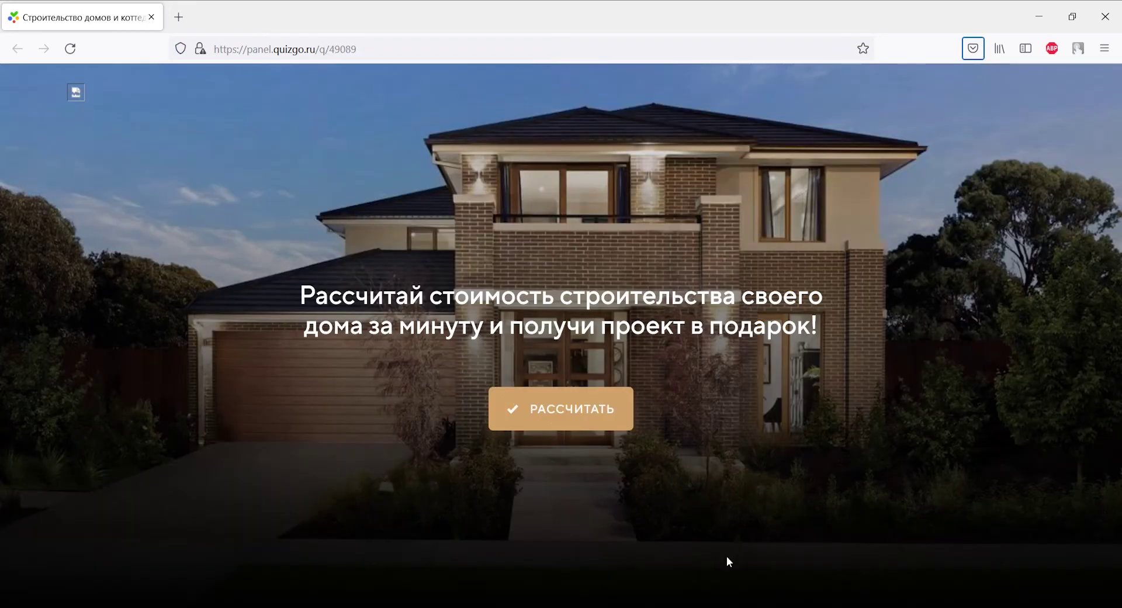
# Step: Answer the quiz questions with до 100 м2, Один этаж and Кирпич
pyautogui.click(595, 425)
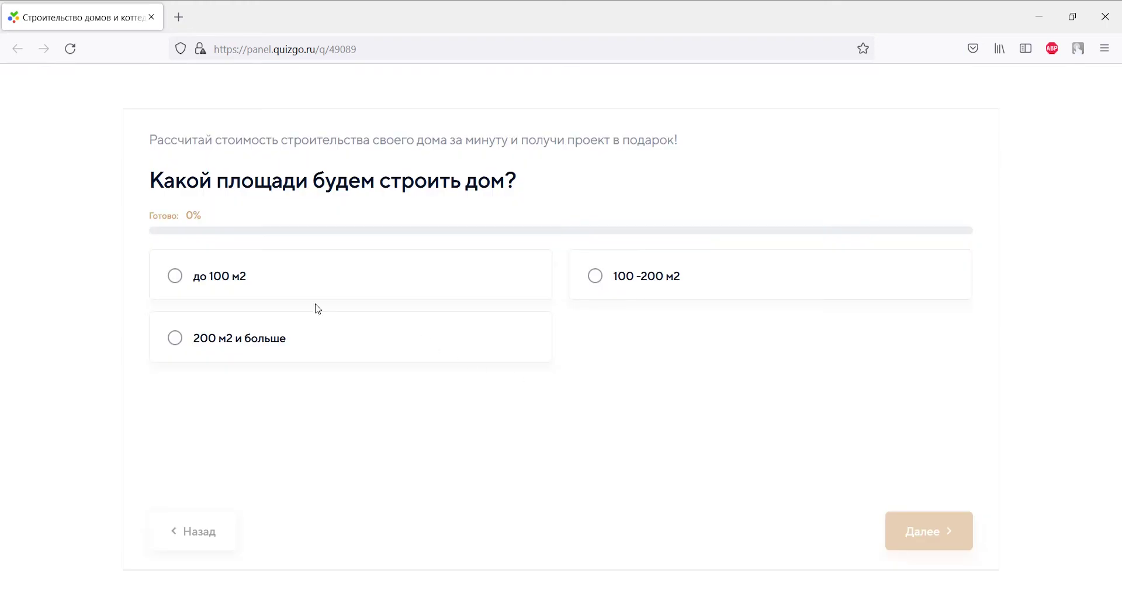
pyautogui.click(170, 271)
pyautogui.click(170, 271)
pyautogui.click(170, 270)
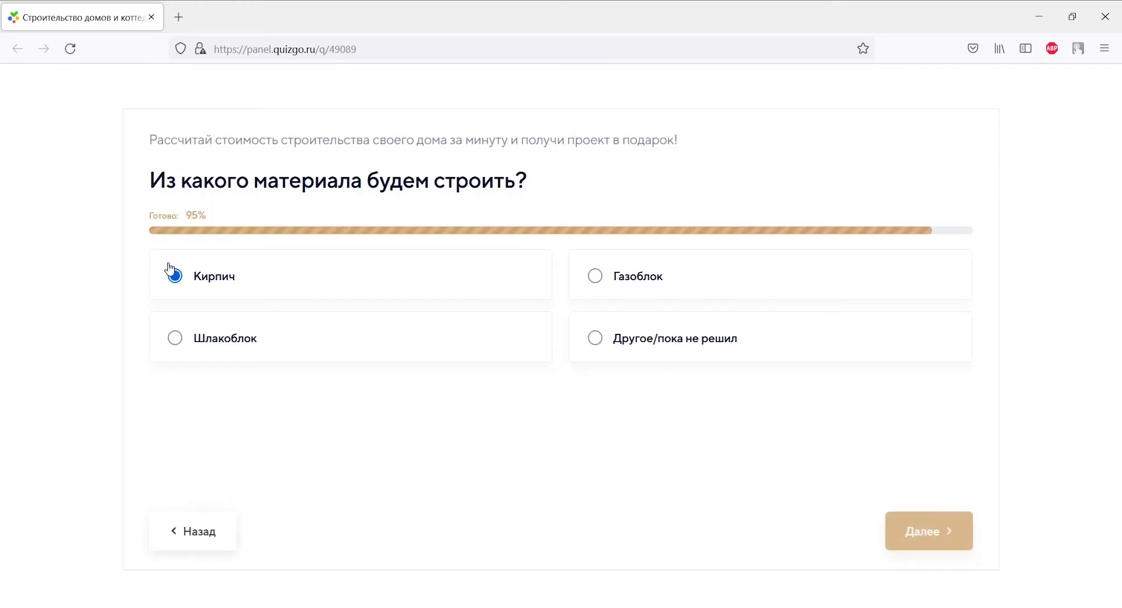
# Step: Submit the contact form with a name, a +380 phone and an e-mail, then continue to Фильтр
pyautogui.click(712, 292)
pyautogui.write('Дарья')
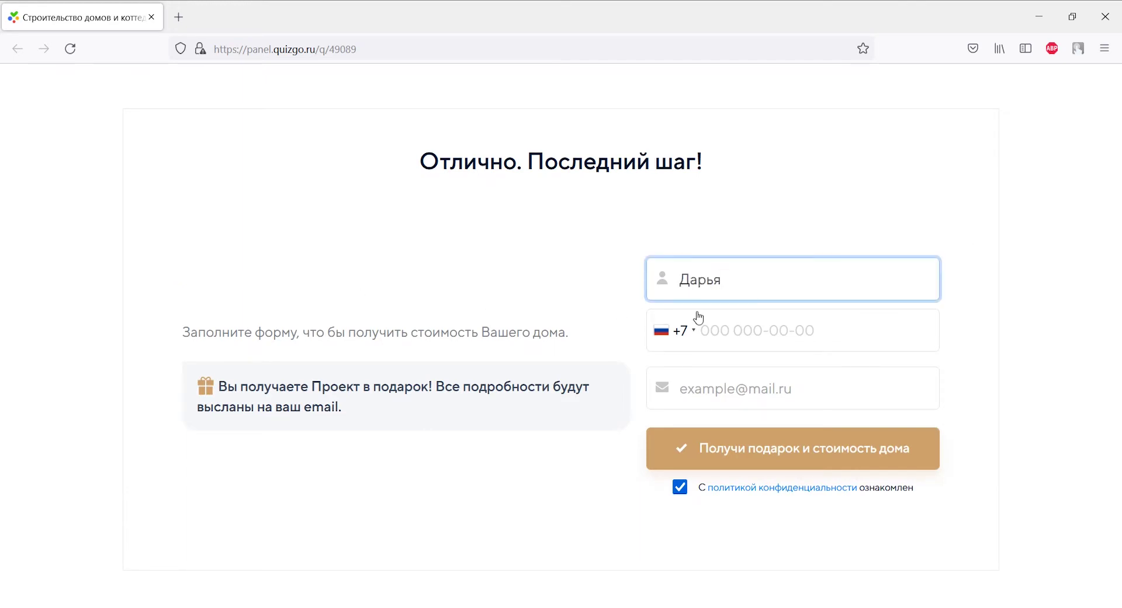
pyautogui.click(672, 329)
pyautogui.scroll(-1, 678, 386)
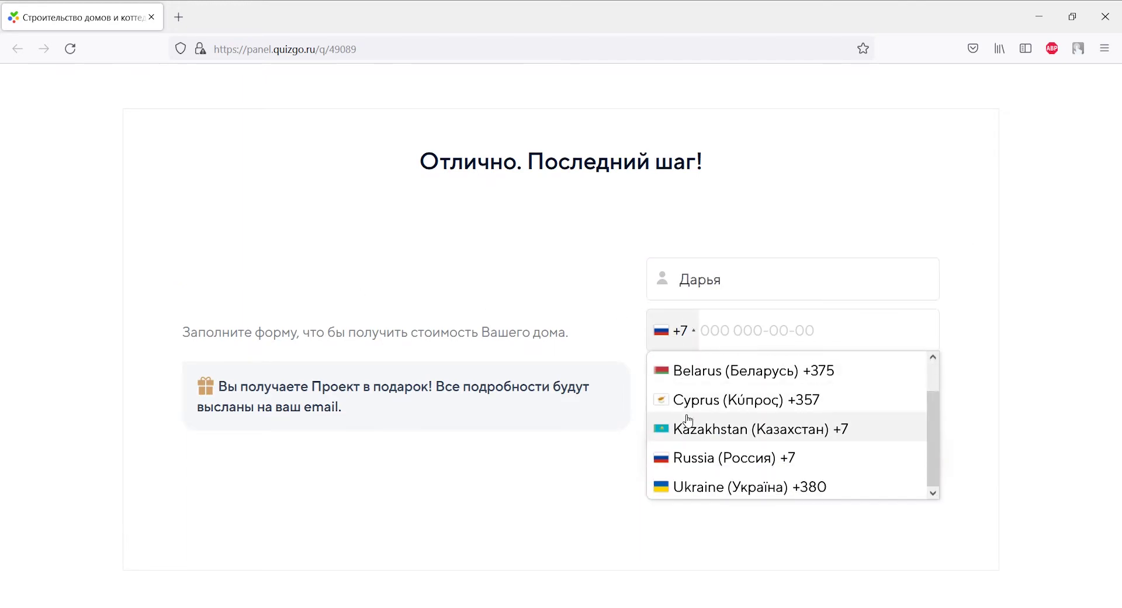
pyautogui.click(683, 486)
pyautogui.click(723, 331)
pyautogui.write('93 000 0000')
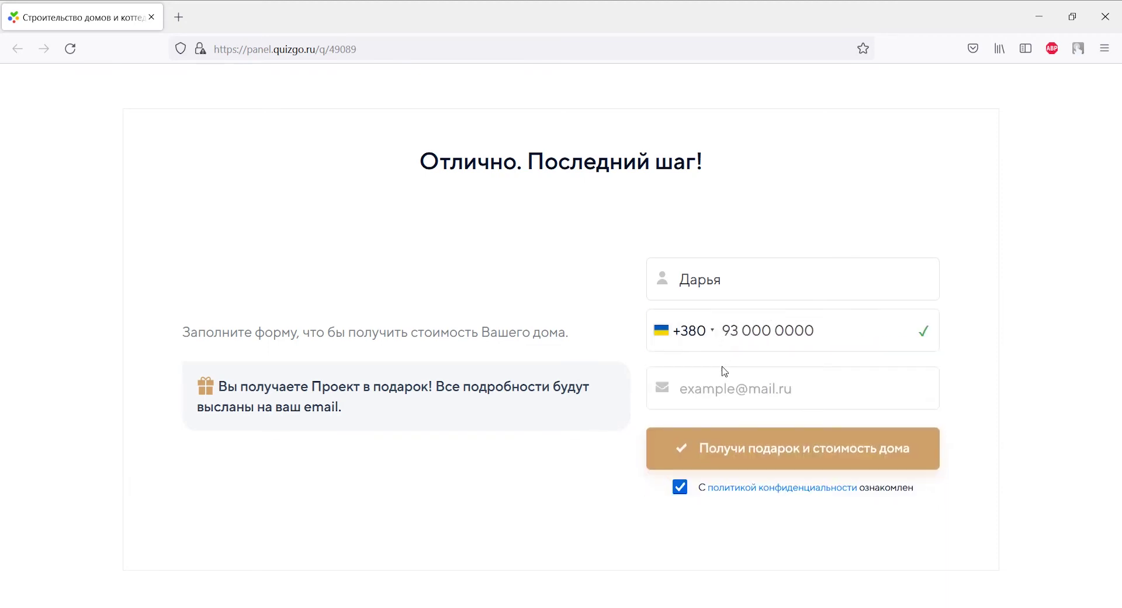
pyautogui.click(723, 389)
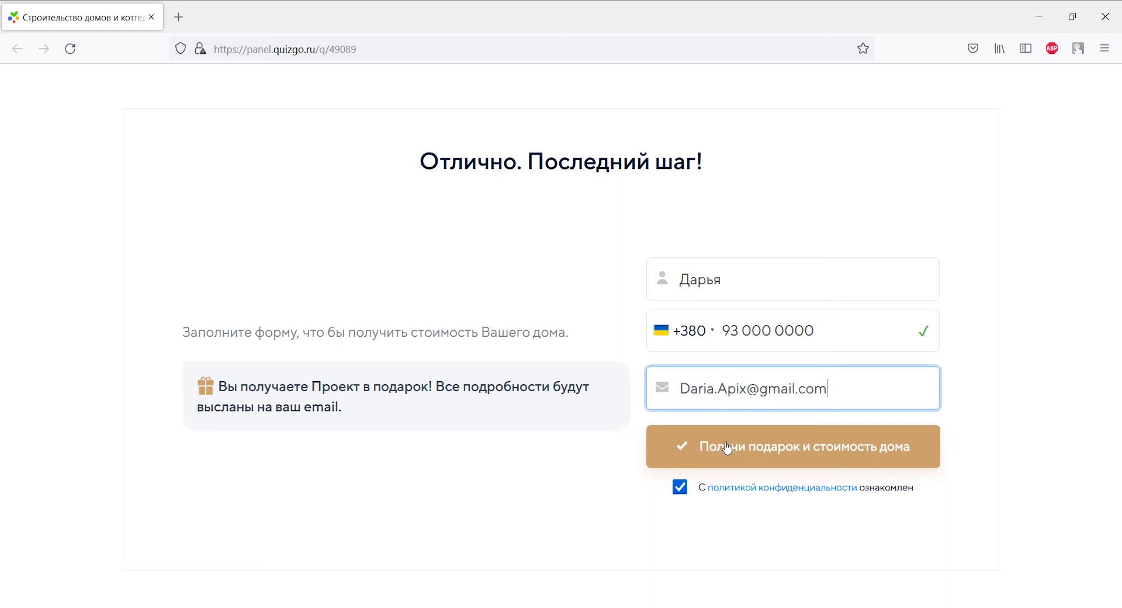
pyautogui.click(728, 448)
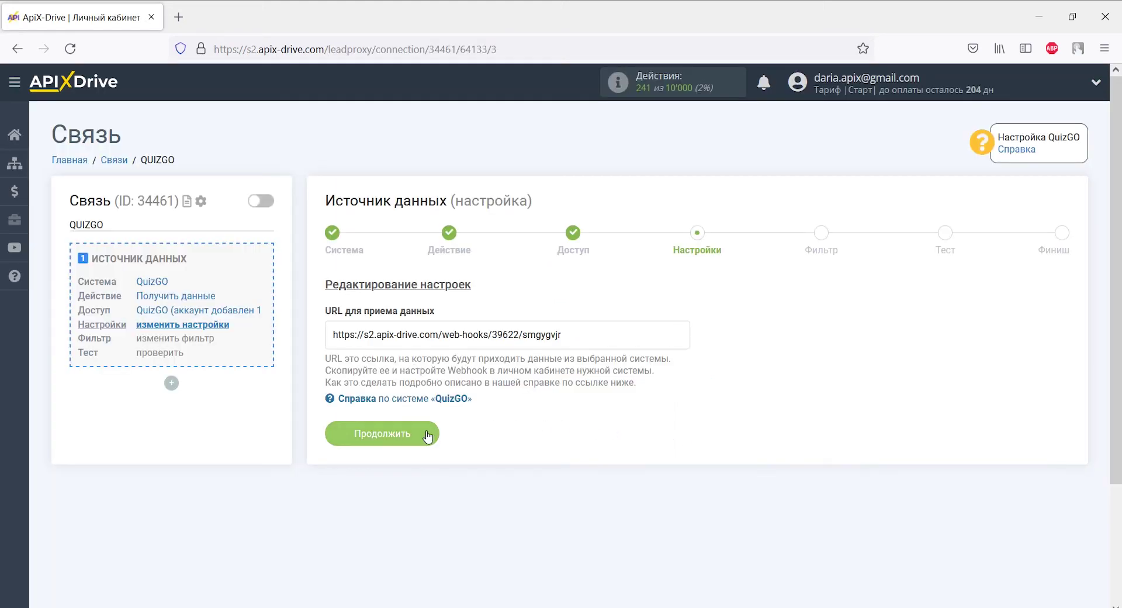
pyautogui.click(429, 433)
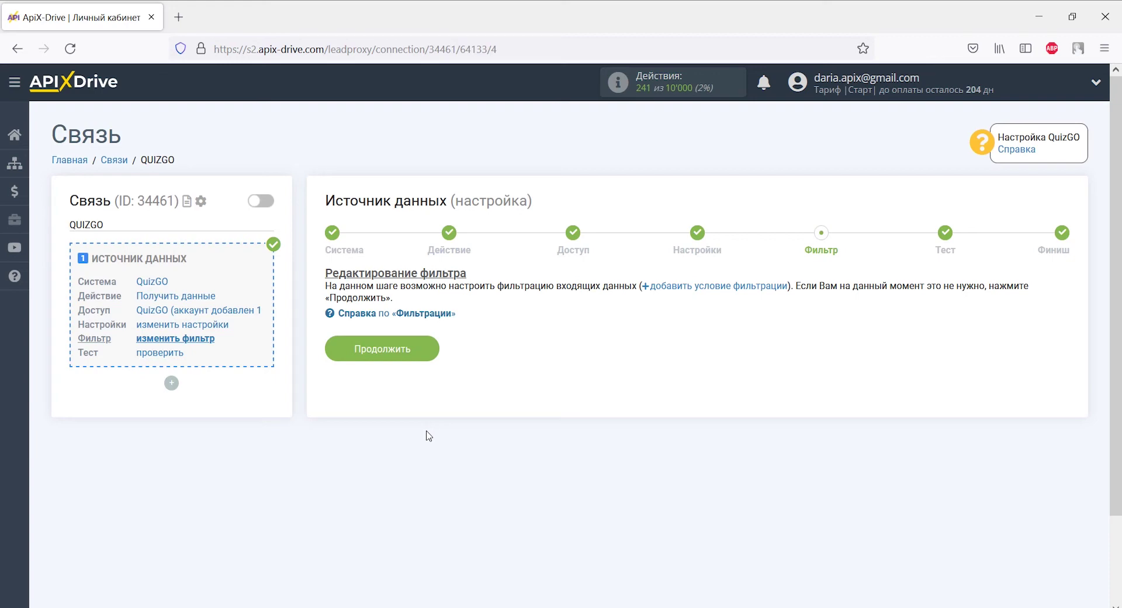
# Step: Skip the filter, review the QuizGO test lead data, and finish the source with Далее
pyautogui.click(427, 349)
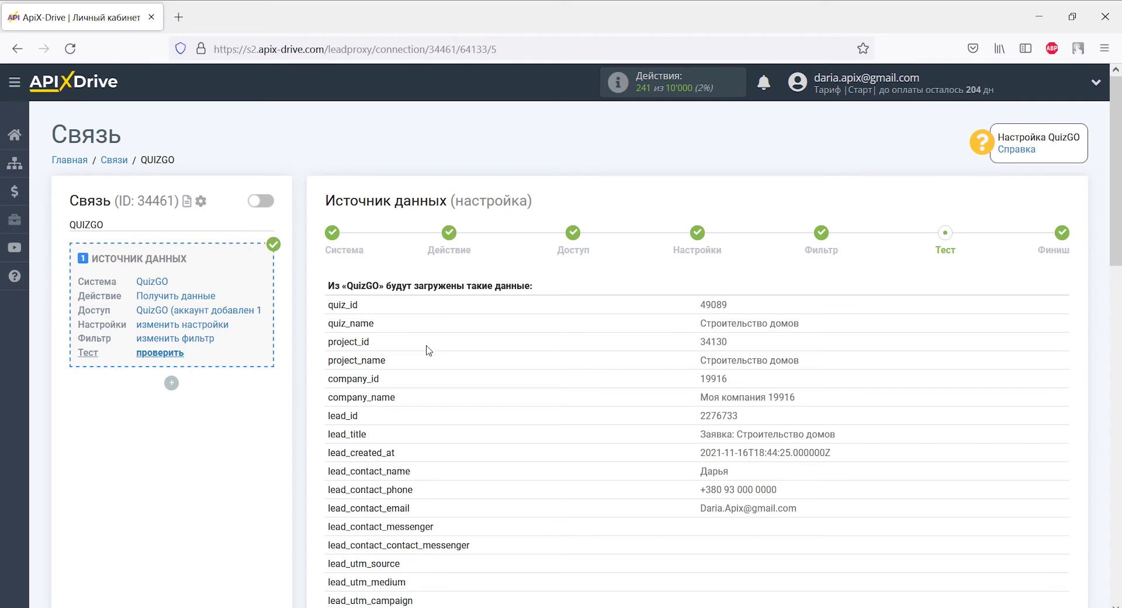
pyautogui.scroll(-4, 428, 350)
pyautogui.scroll(-7, 428, 350)
pyautogui.scroll(-1, 428, 349)
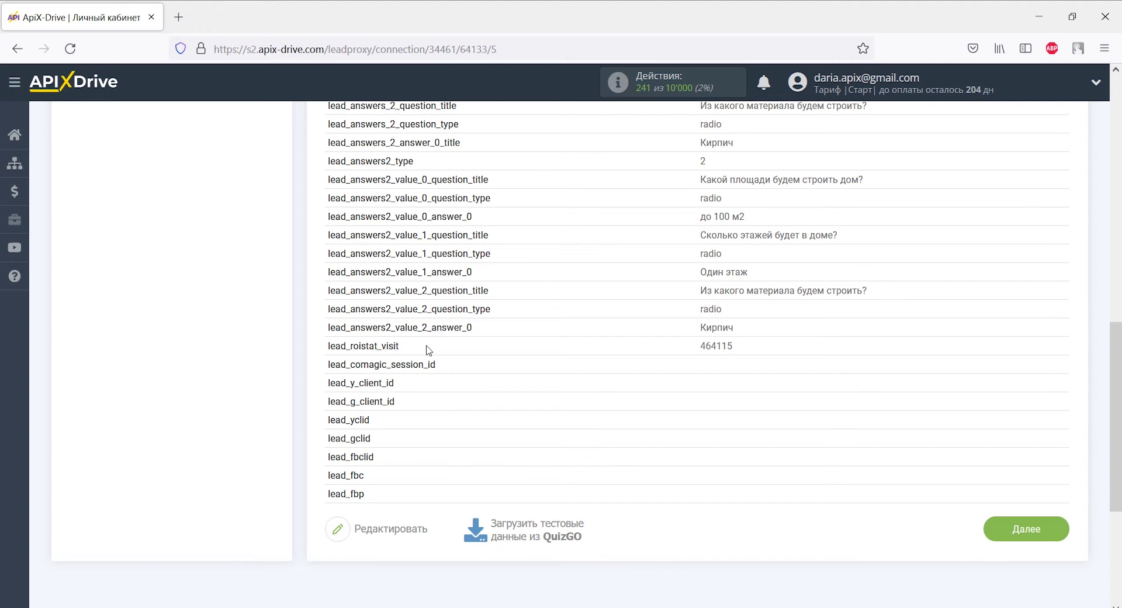
pyautogui.click(1004, 529)
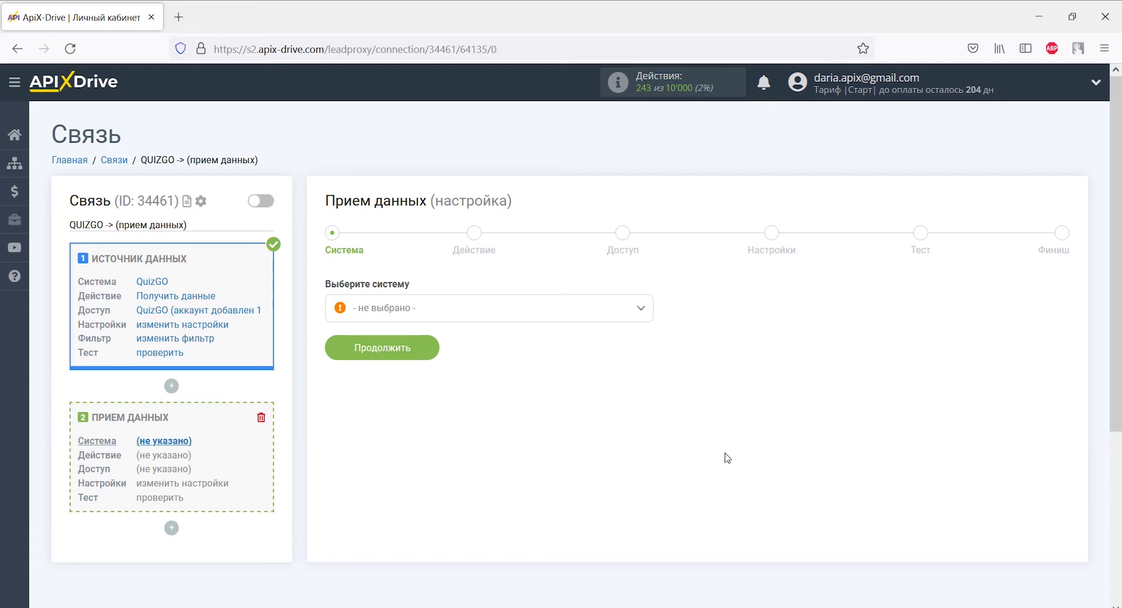
# Step: Choose Viber as the receiving system
pyautogui.click(641, 308)
pyautogui.moveTo(646, 336); pyautogui.dragTo(647, 490)
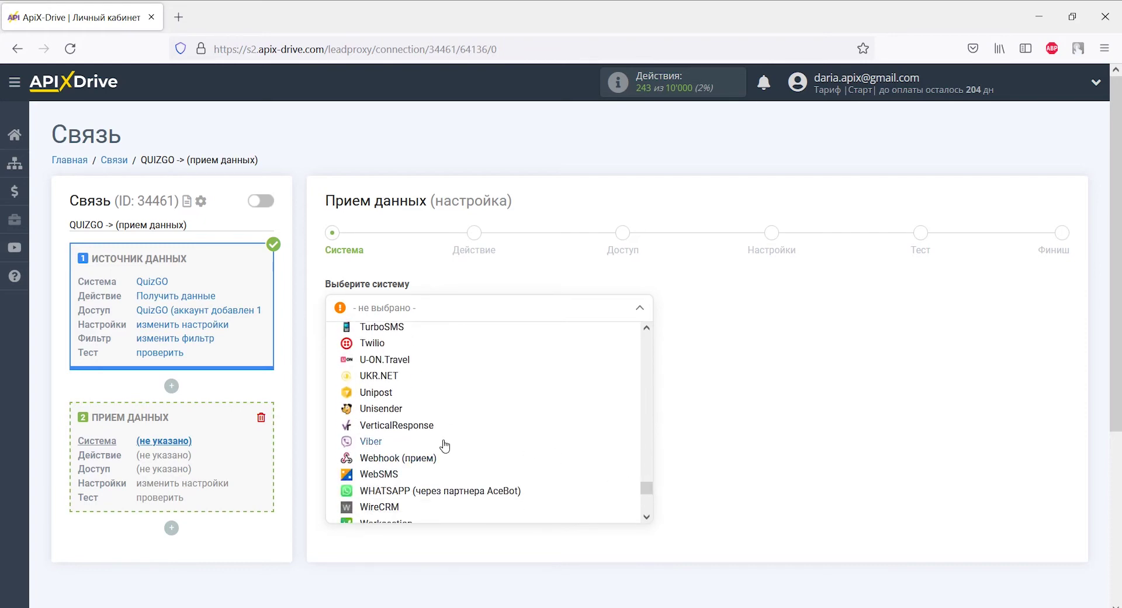
pyautogui.click(366, 446)
pyautogui.click(423, 346)
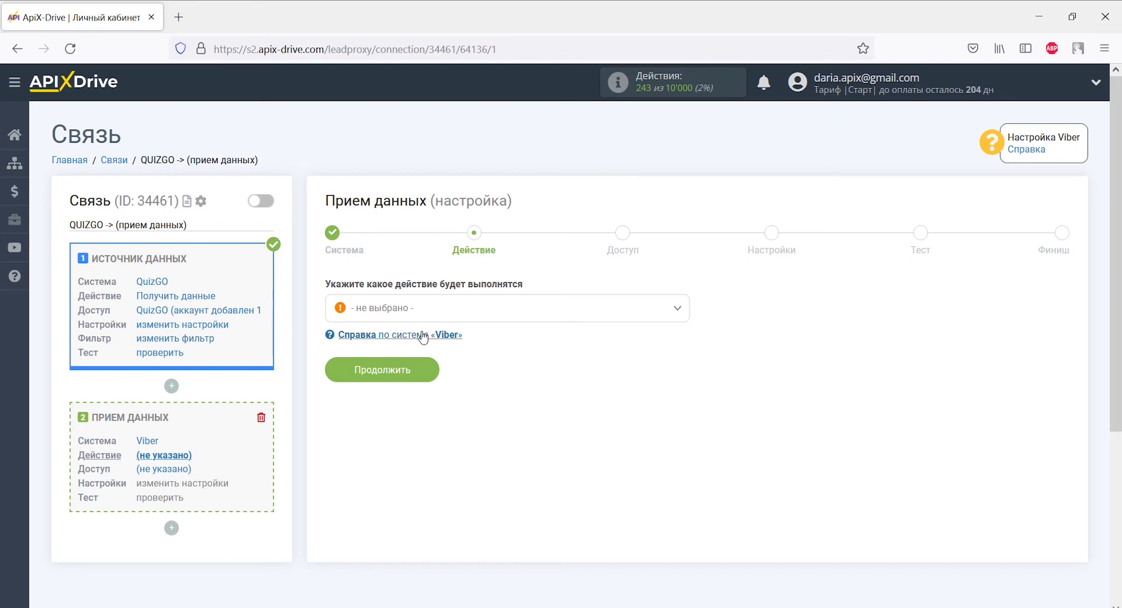
# Step: Set the Viber action to Отправить сообщение
pyautogui.click(425, 308)
pyautogui.click(427, 382)
pyautogui.click(412, 369)
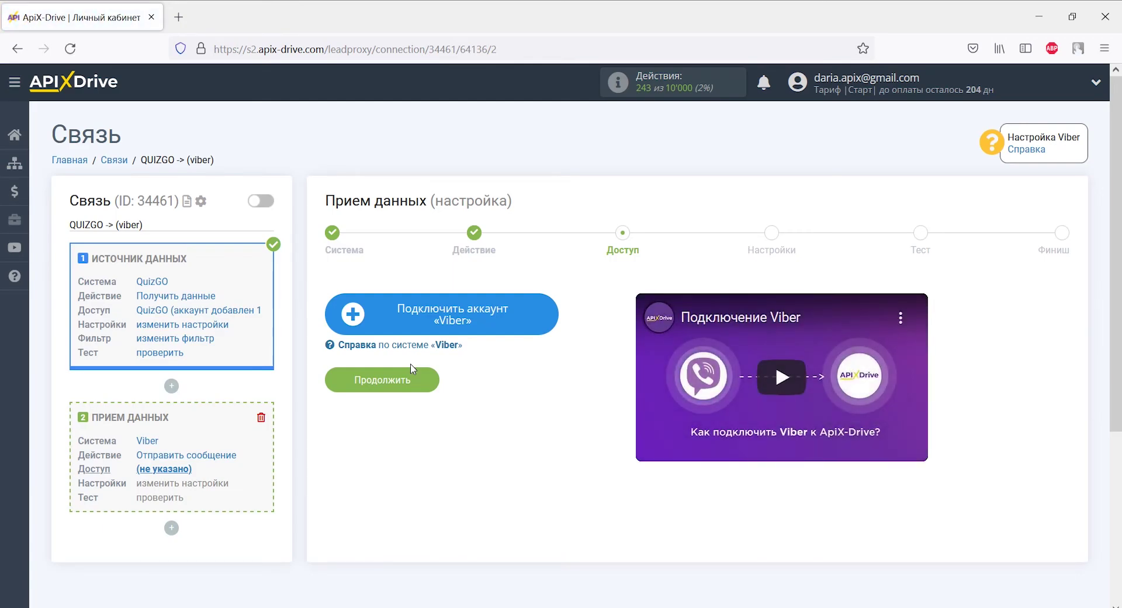
pyautogui.click(379, 312)
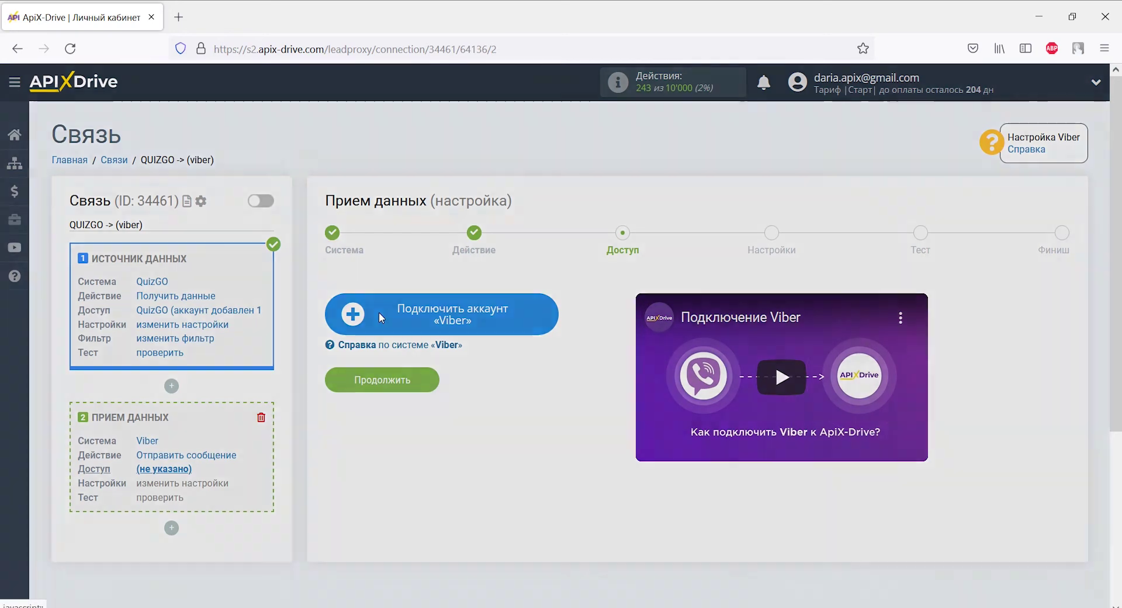
pyautogui.click(503, 363)
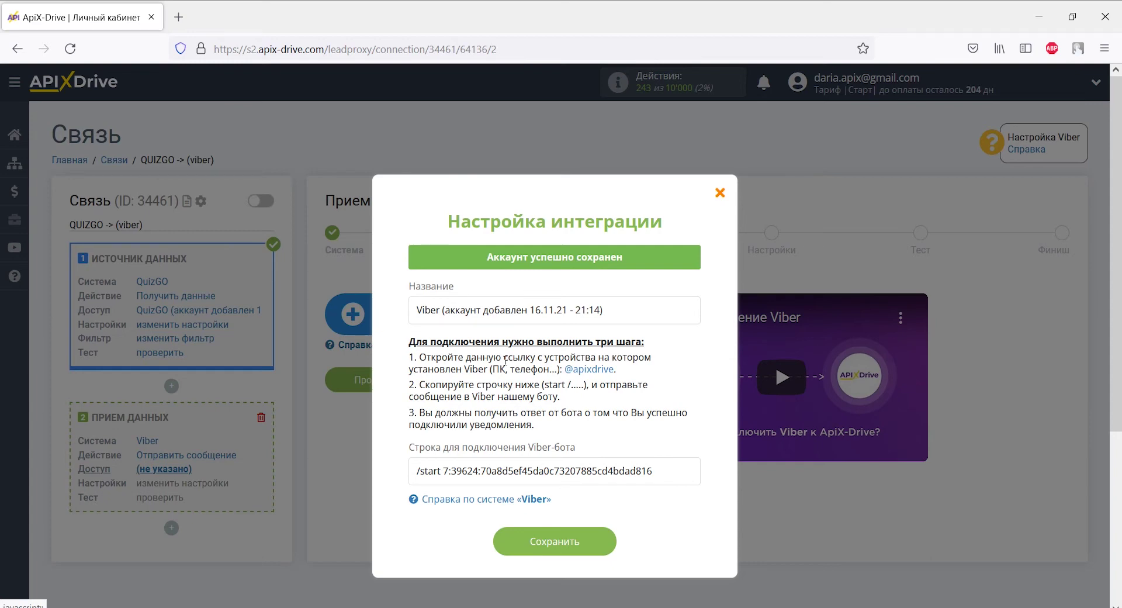
pyautogui.click(584, 370)
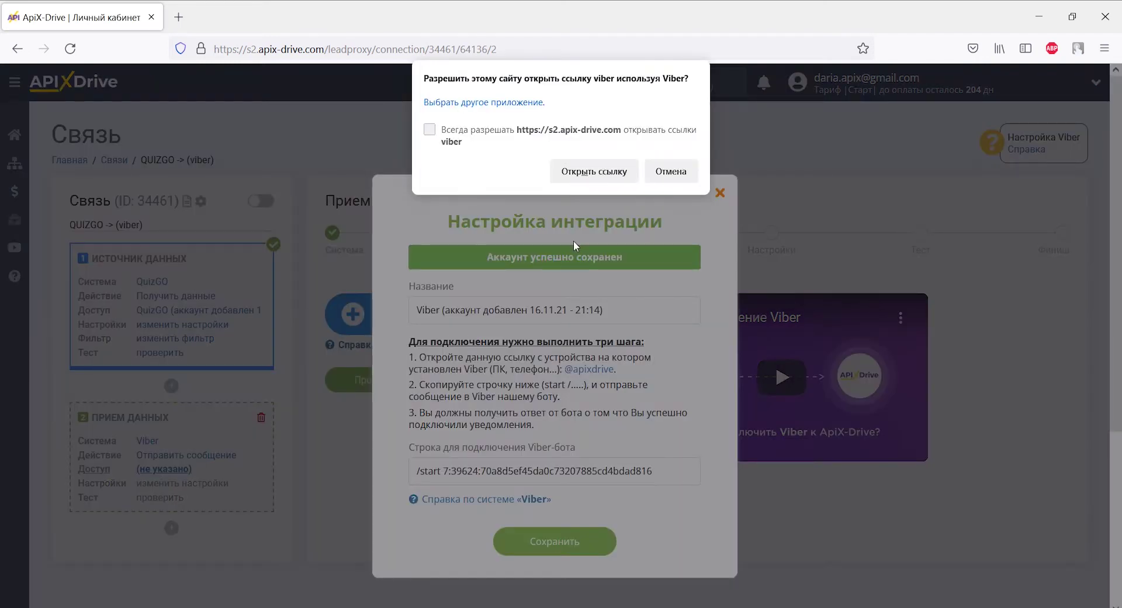
pyautogui.click(577, 173)
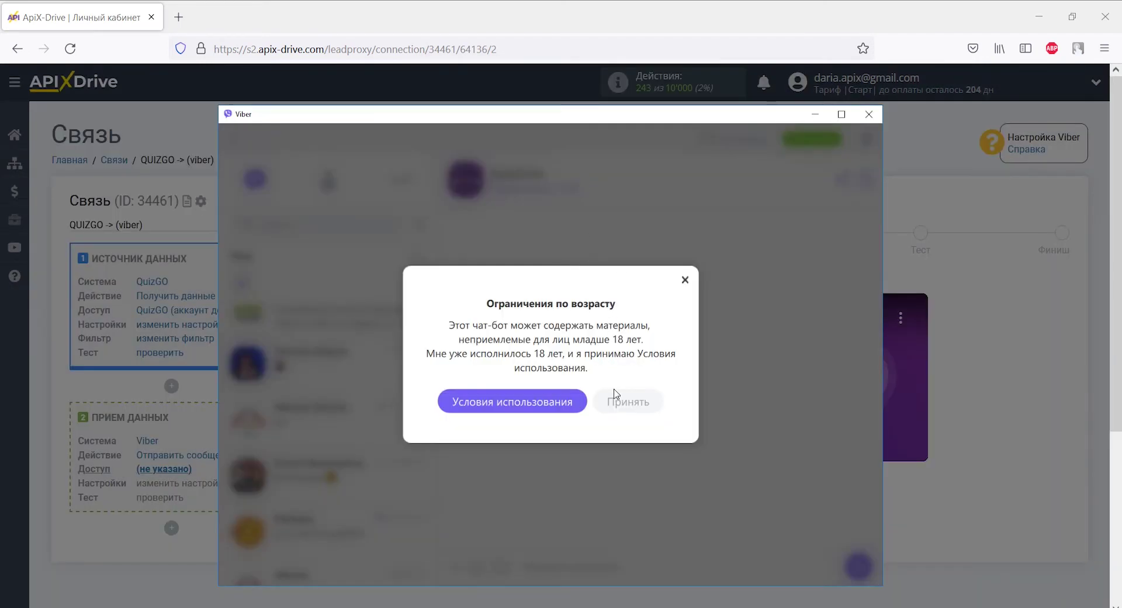
pyautogui.click(611, 404)
pyautogui.hotkey('alt', 'Tab')
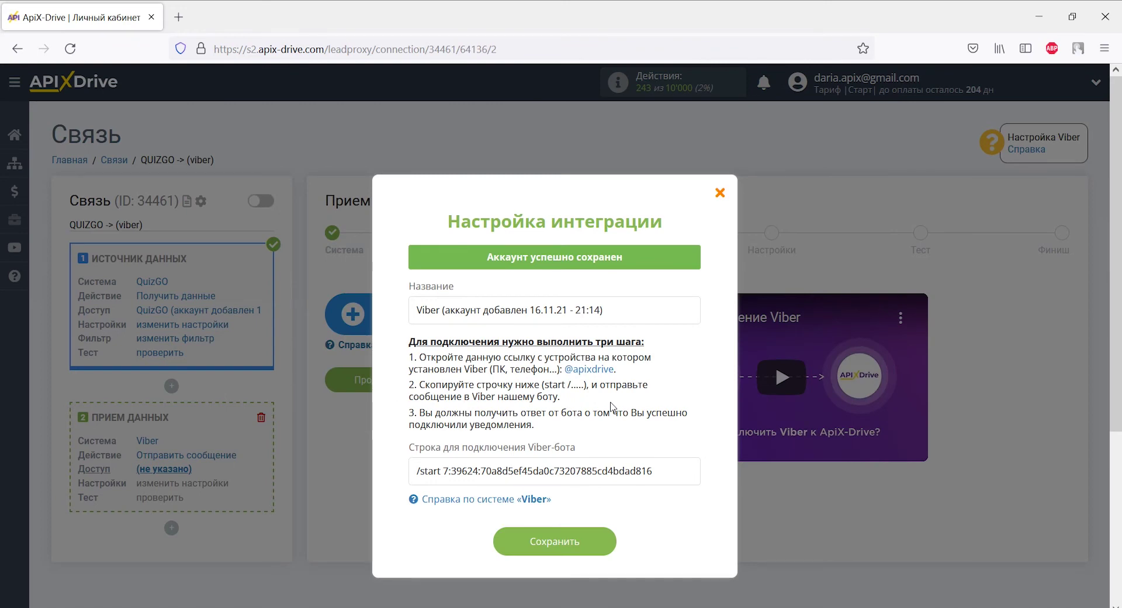
# Step: Copy the /start connection string for the Viber bot
pyautogui.moveTo(653, 470); pyautogui.dragTo(416, 470)
pyautogui.rightClick(418, 470)
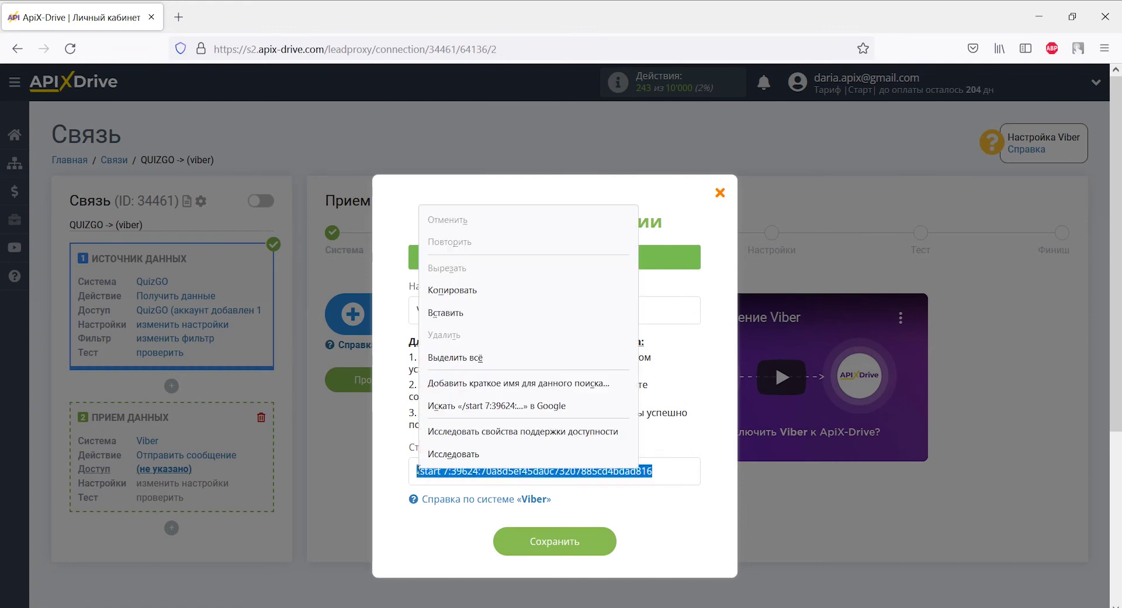
pyautogui.click(451, 290)
pyautogui.hotkey('alt', 'Tab')
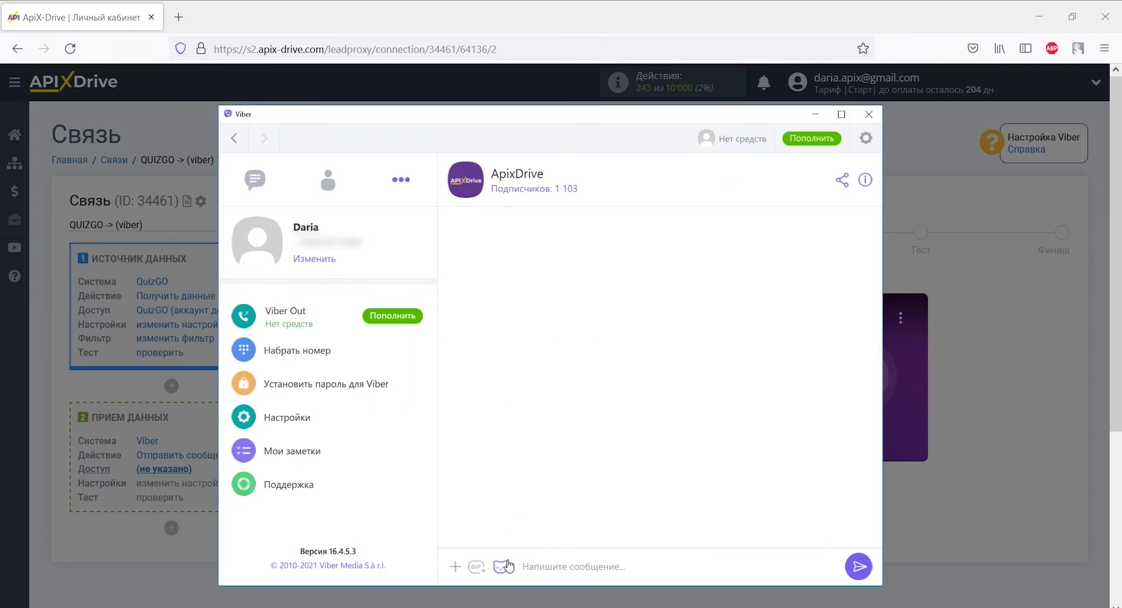
# Step: Paste the /start connection string into the ApixDrive bot chat and send it
pyautogui.rightClick(517, 570)
pyautogui.click(454, 466)
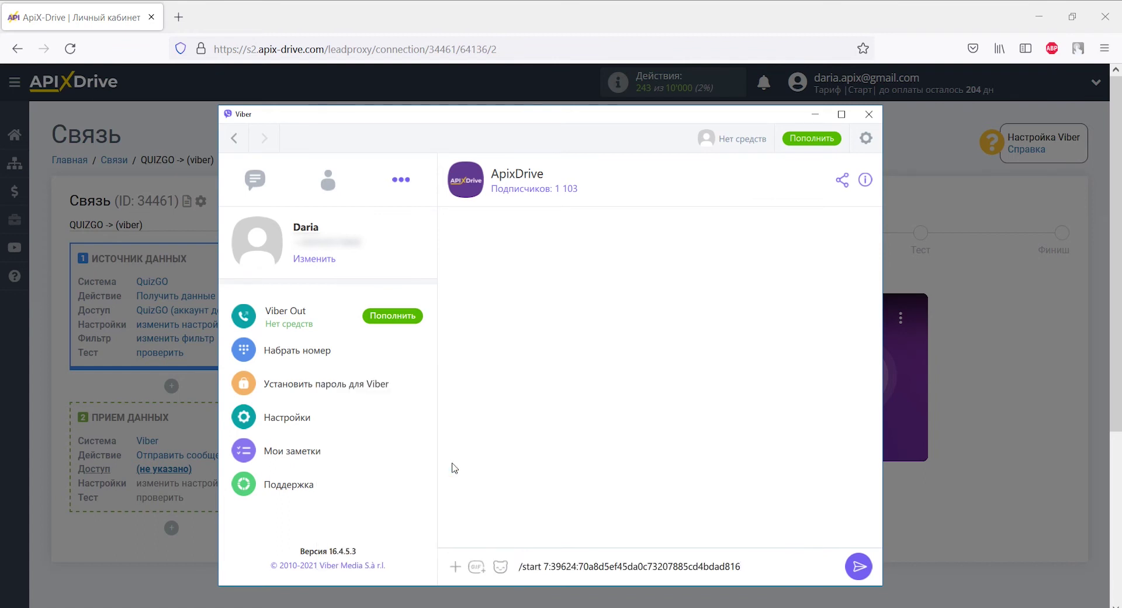
pyautogui.click(856, 568)
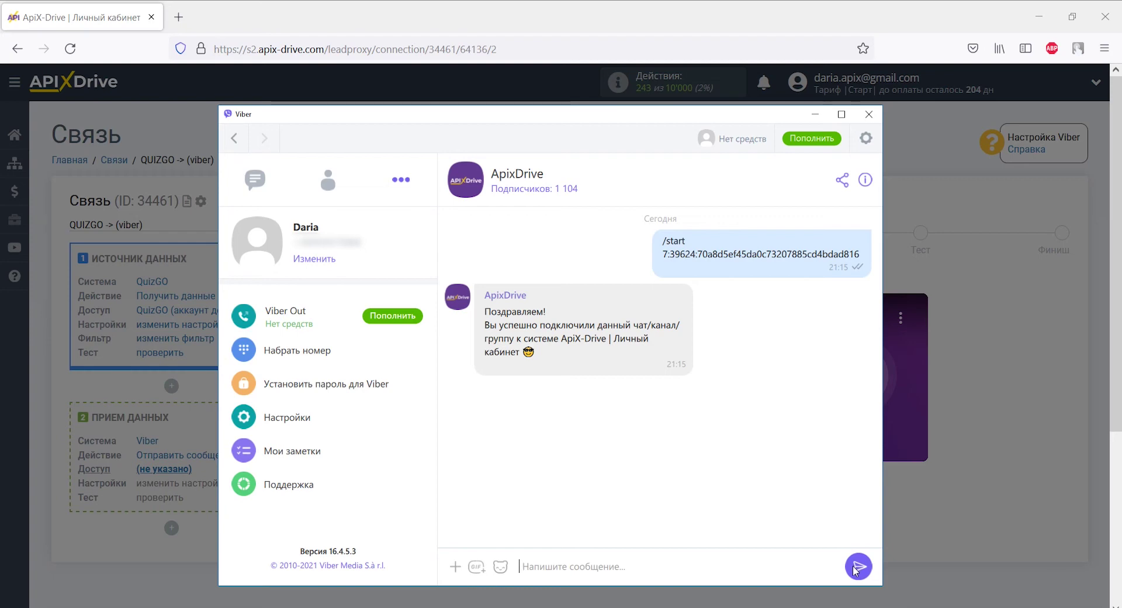
pyautogui.hotkey('alt', 'Tab')
# Step: Save the Viber integration, keep the new Viber account selected, and proceed to Настройки
pyautogui.click(593, 542)
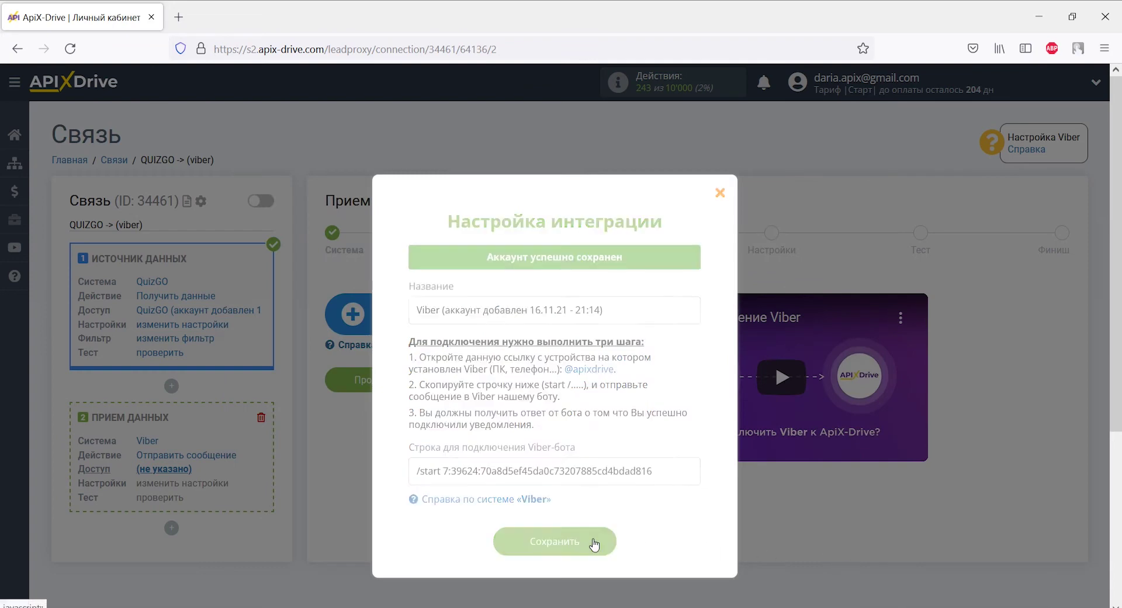
pyautogui.click(720, 193)
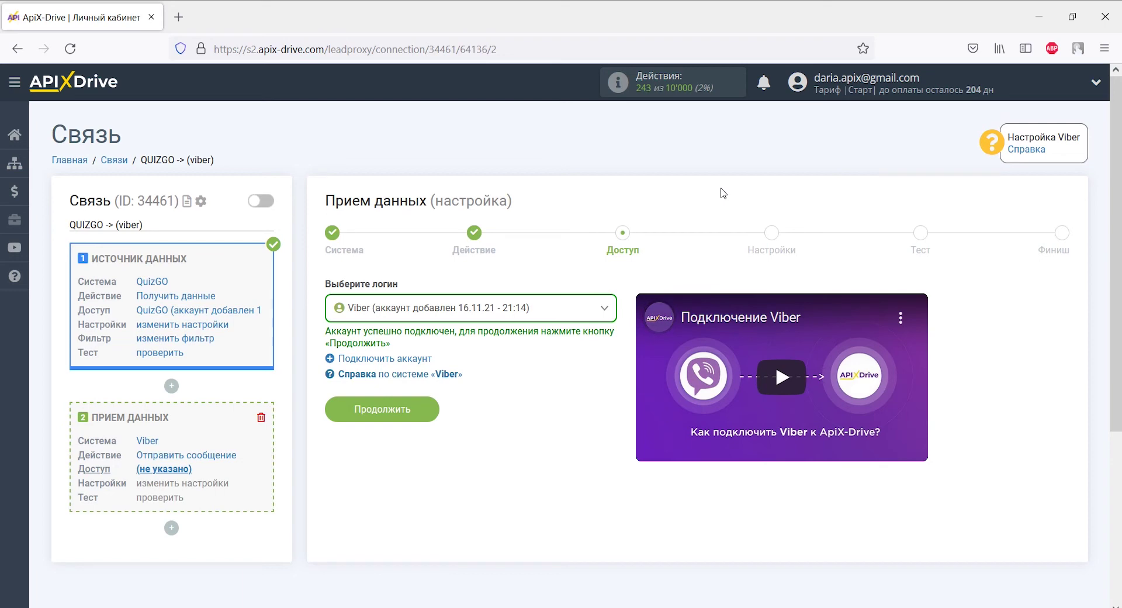
pyautogui.click(410, 410)
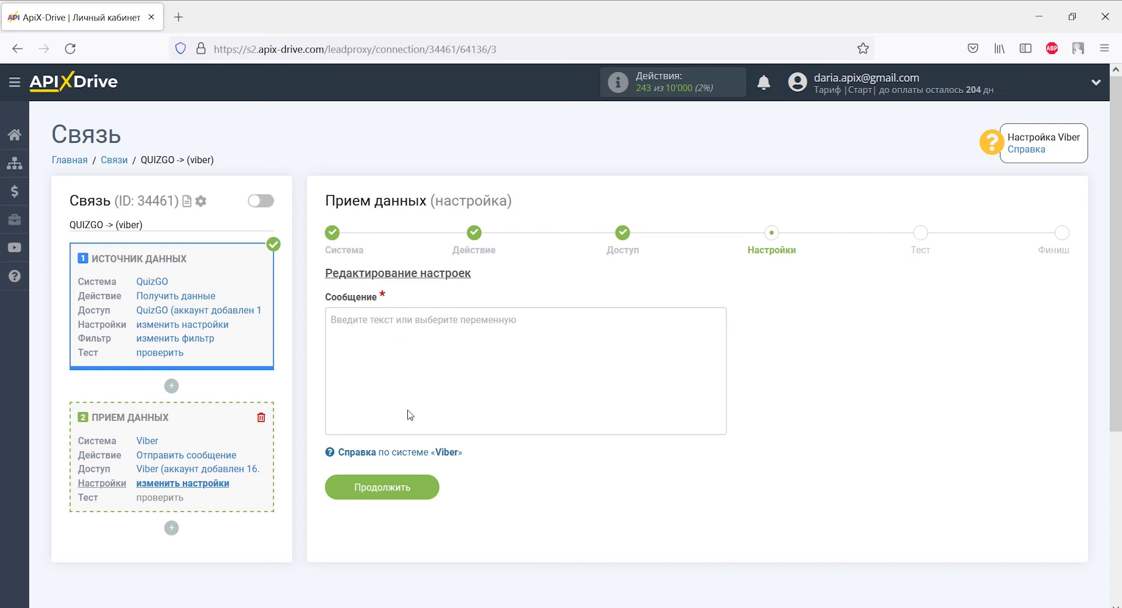
# Step: Start the message with 'Данные из QuizGO', then add Дата and Имя lines with the lead date and contact-name variables
pyautogui.click(410, 415)
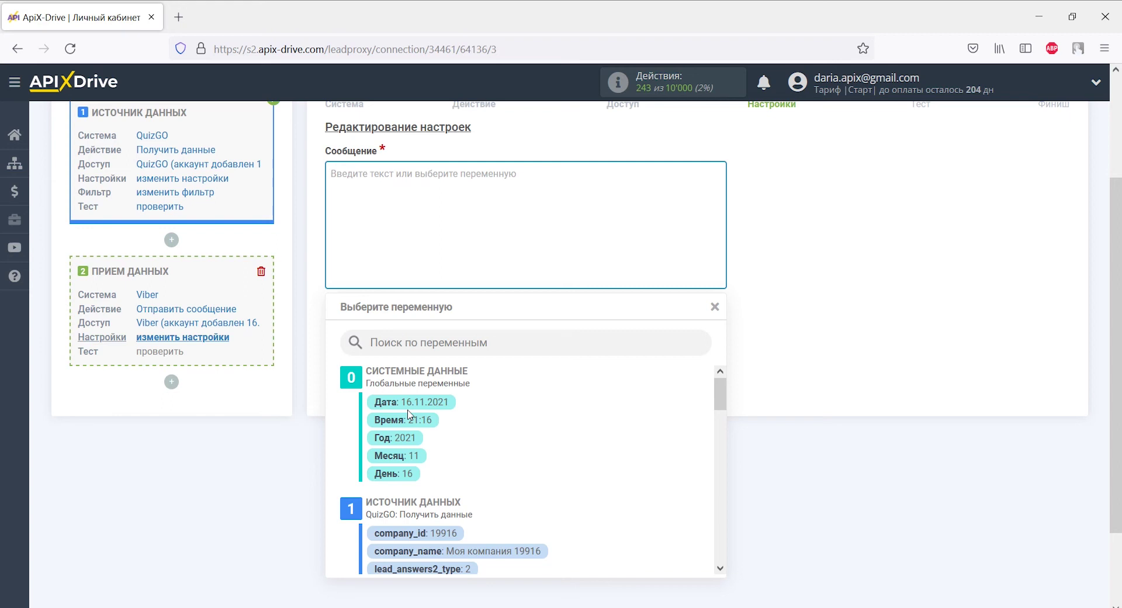
pyautogui.write('Да')
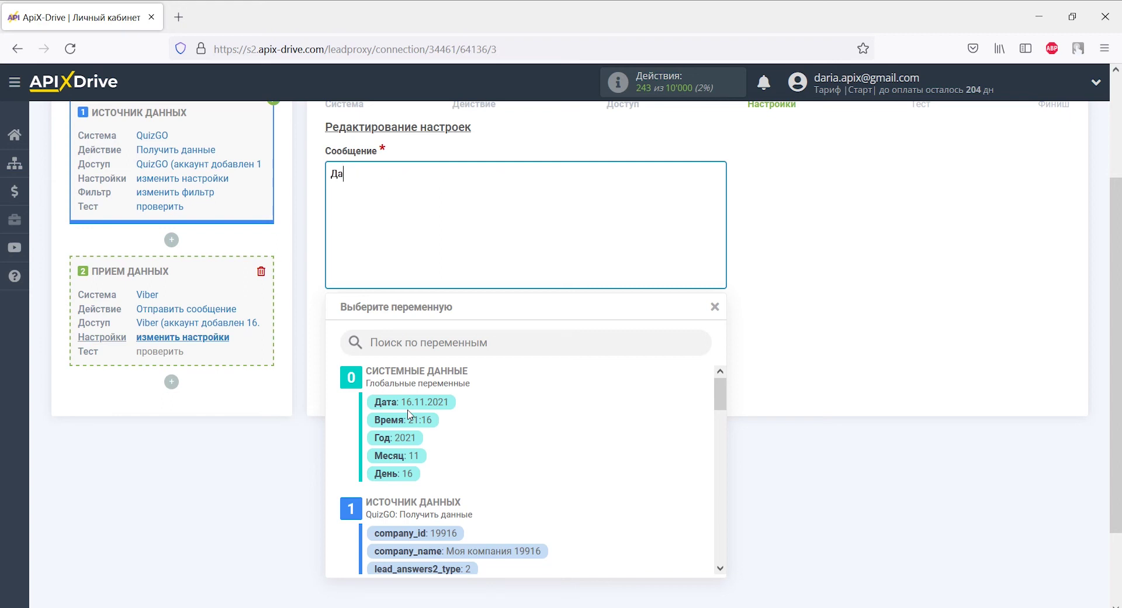
pyautogui.write('нные из')
pyautogui.write(' Quiz')
pyautogui.write('GO')
pyautogui.write('Дата:')
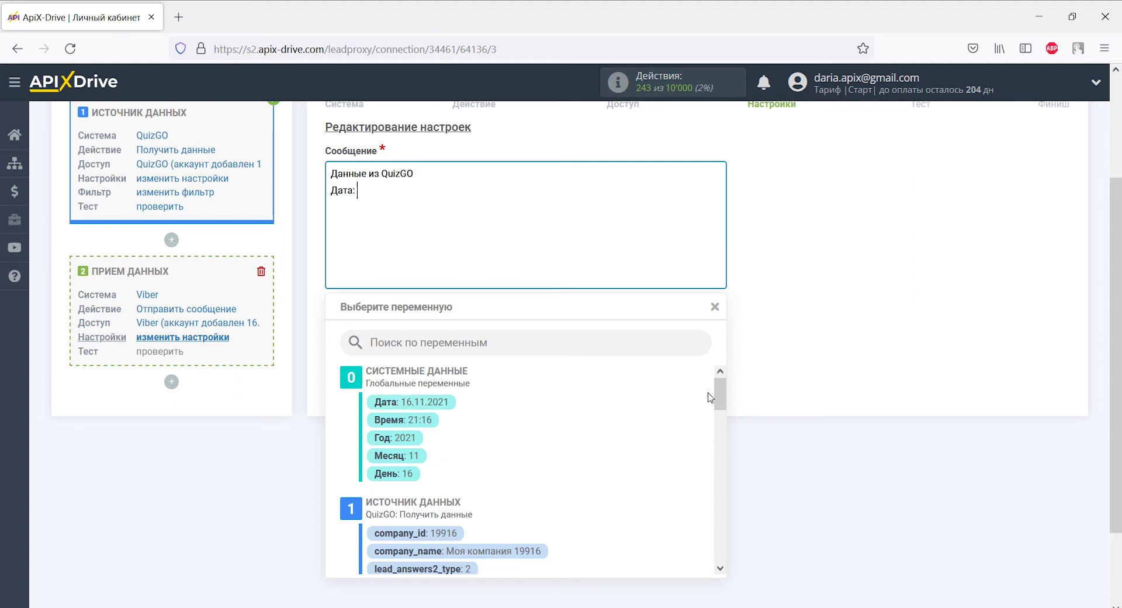
pyautogui.moveTo(720, 394); pyautogui.dragTo(720, 504)
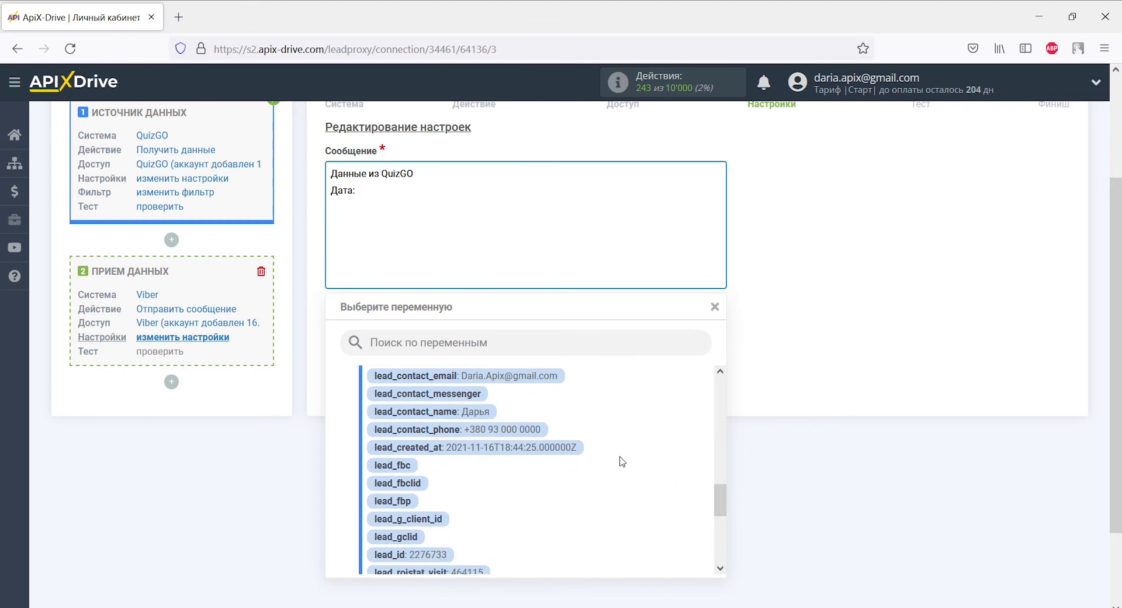
pyautogui.click(570, 447)
pyautogui.write('Имя:')
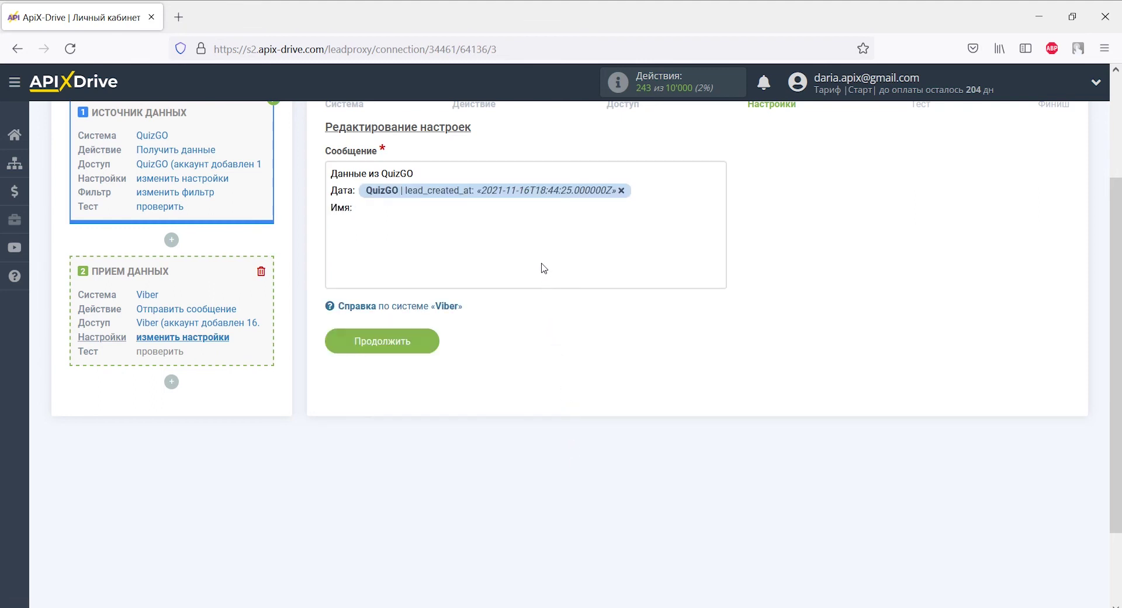
pyautogui.click(542, 238)
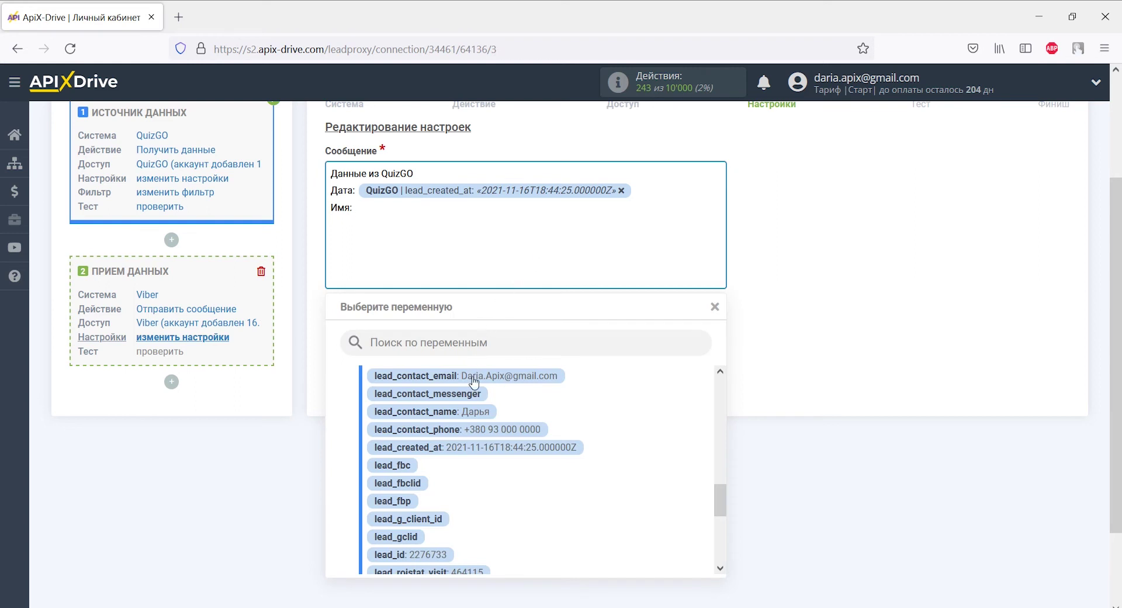
pyautogui.click(472, 412)
# Step: Add Телефон:, Email: and Название: lines mapped to lead_contact_phone, lead_contact_email and quiz_name
pyautogui.press('Return')
pyautogui.write('Тел')
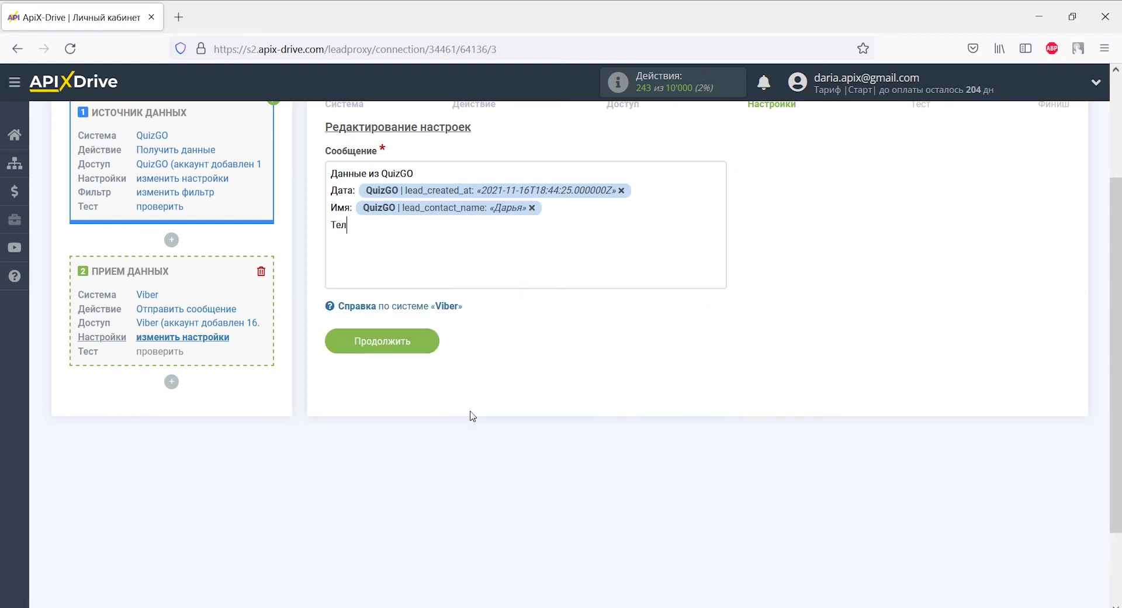
pyautogui.write('ефон:')
pyautogui.click(435, 230)
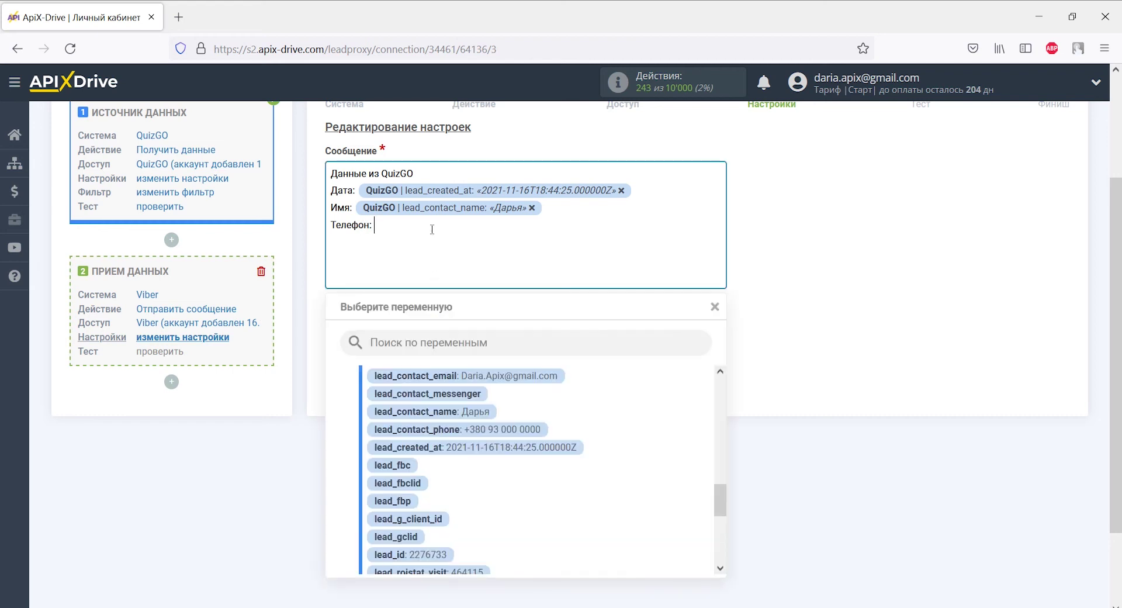
pyautogui.click(461, 431)
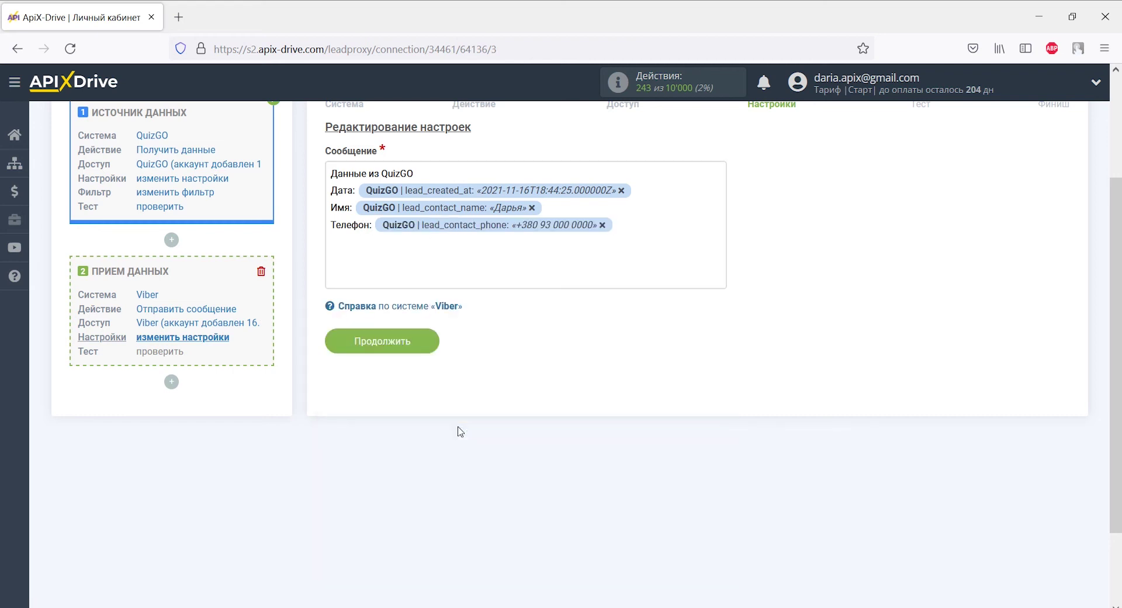
pyautogui.write('Email:')
pyautogui.click(429, 250)
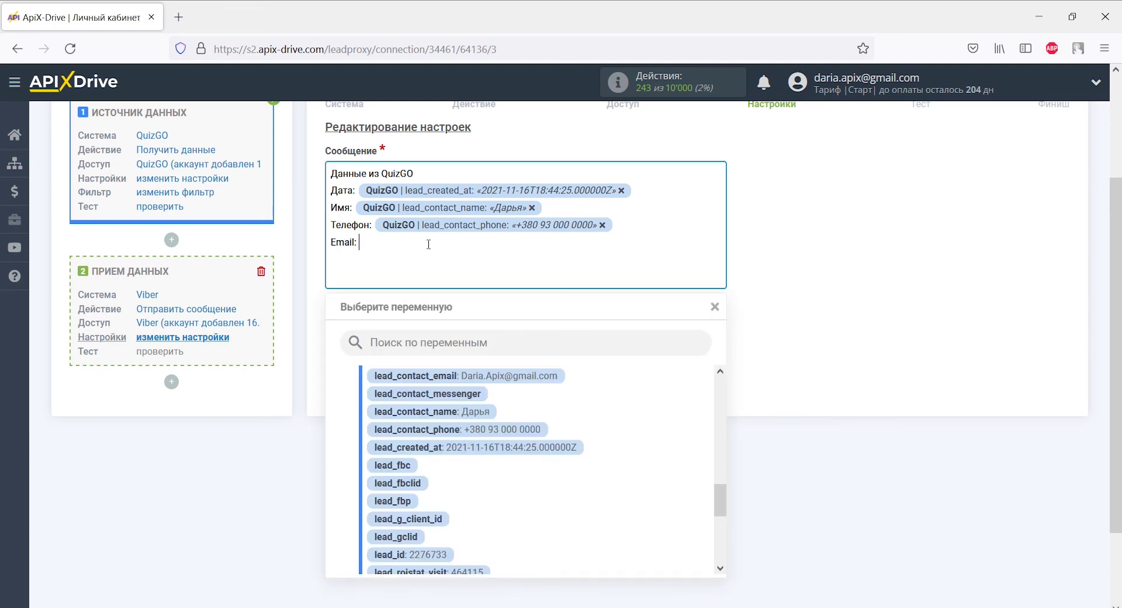
pyautogui.click(451, 375)
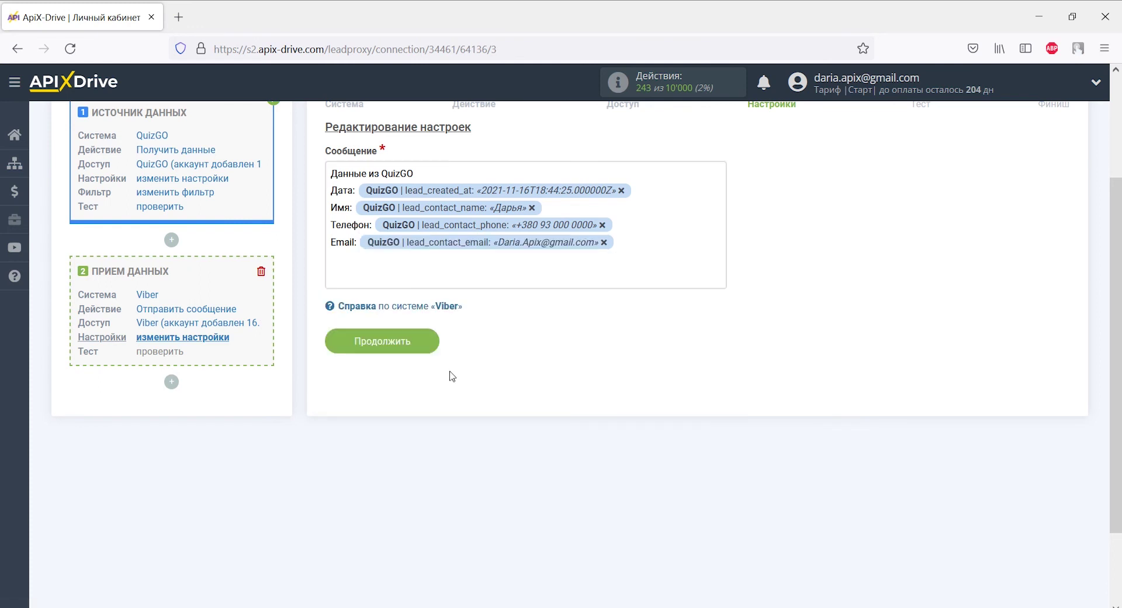
pyautogui.write('Название:')
pyautogui.click(434, 260)
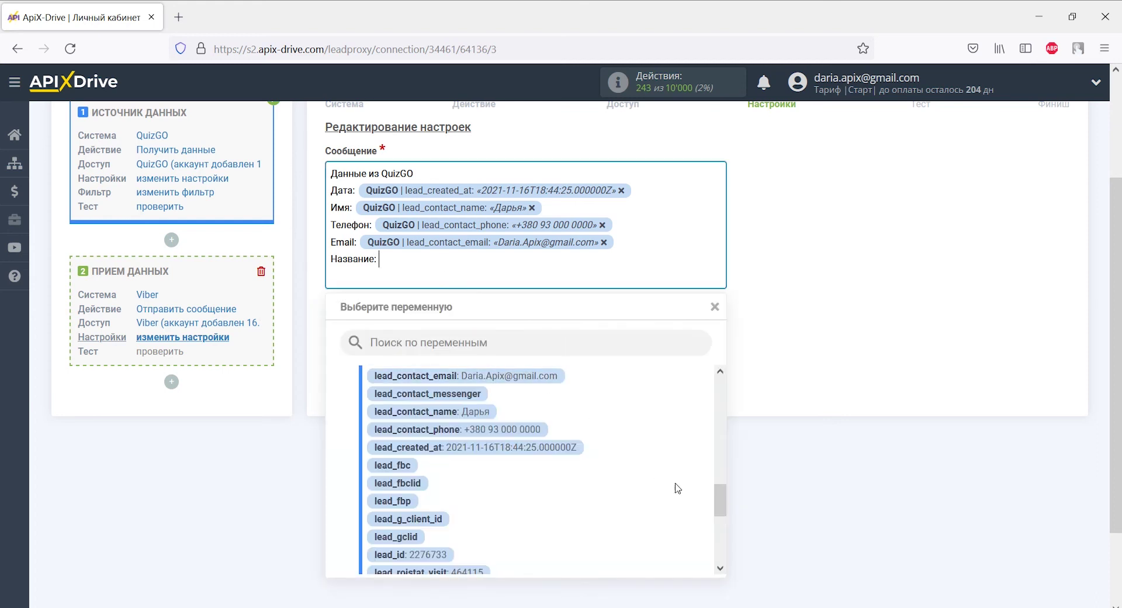
pyautogui.moveTo(721, 508); pyautogui.dragTo(699, 561)
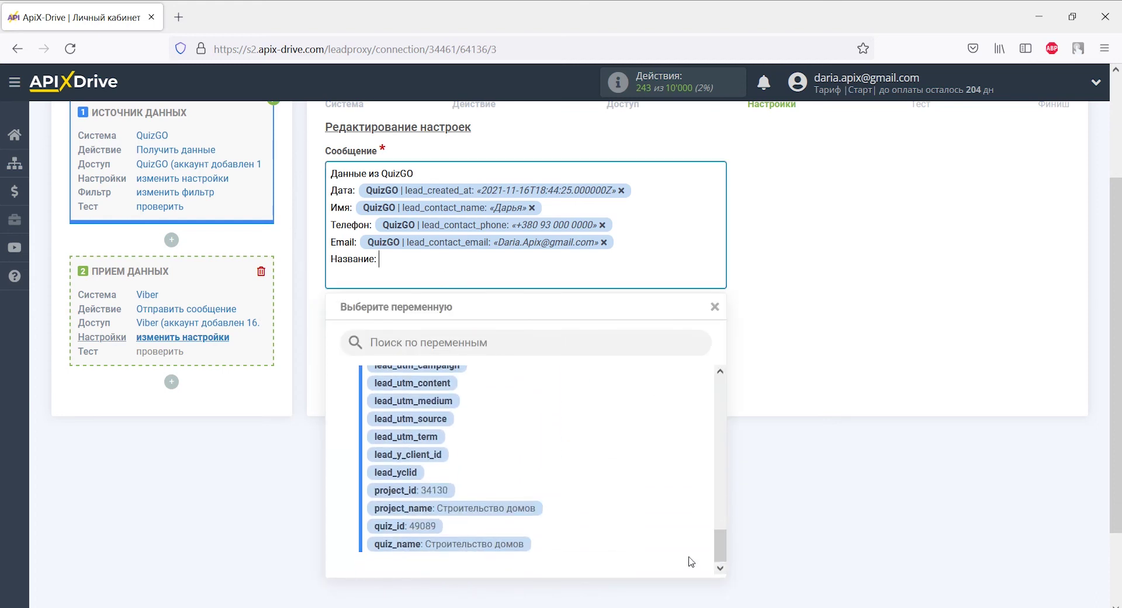
pyautogui.click(519, 545)
# Step: Add an 'Ответы на вопросы:' heading with the first answer variable (до 100 м2) below it
pyautogui.press('Return')
pyautogui.write('О')
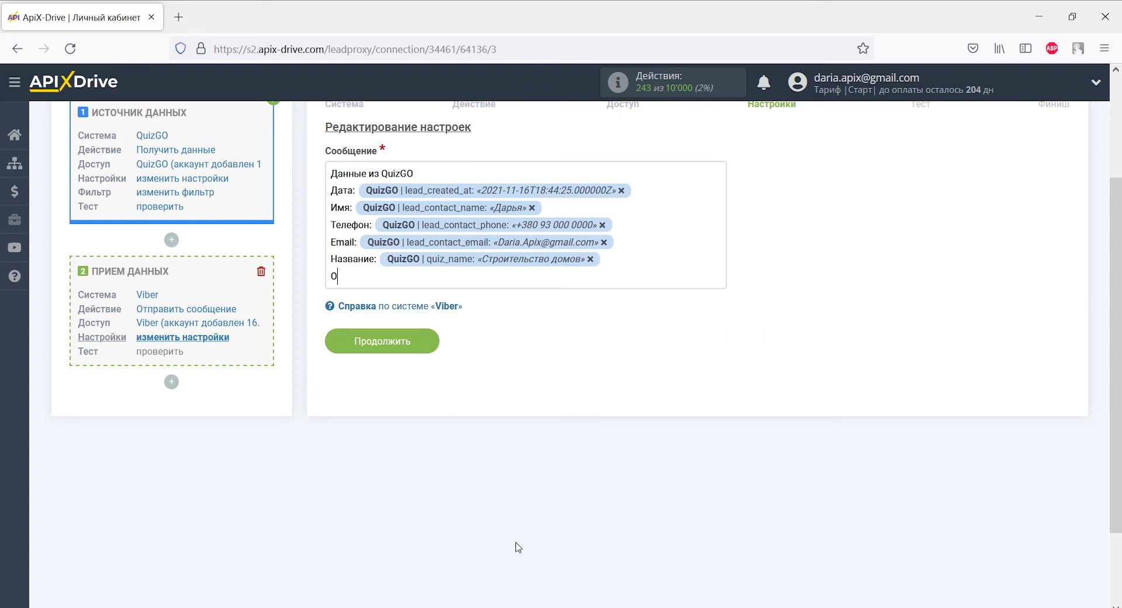
pyautogui.write('тветы на вопросы:')
pyautogui.press('Return')
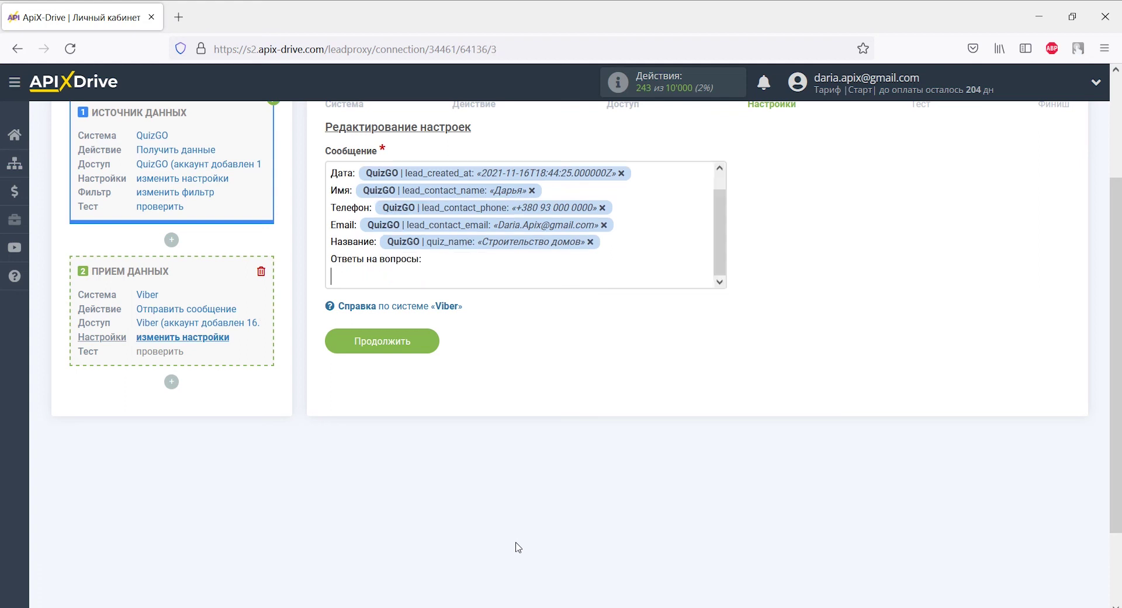
pyautogui.click(448, 272)
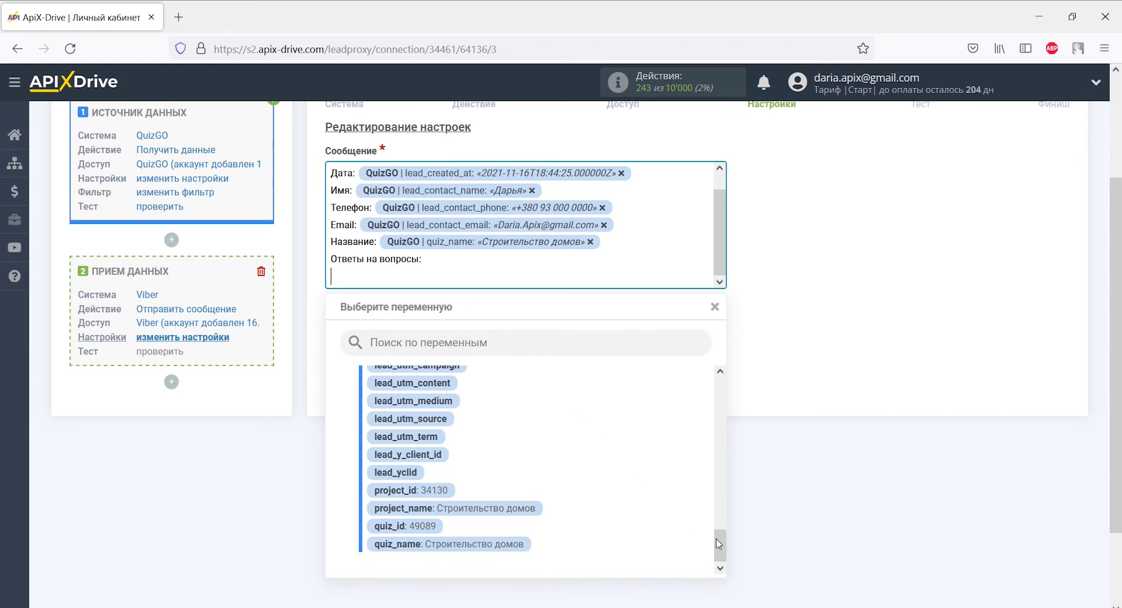
pyautogui.moveTo(720, 539); pyautogui.dragTo(726, 451)
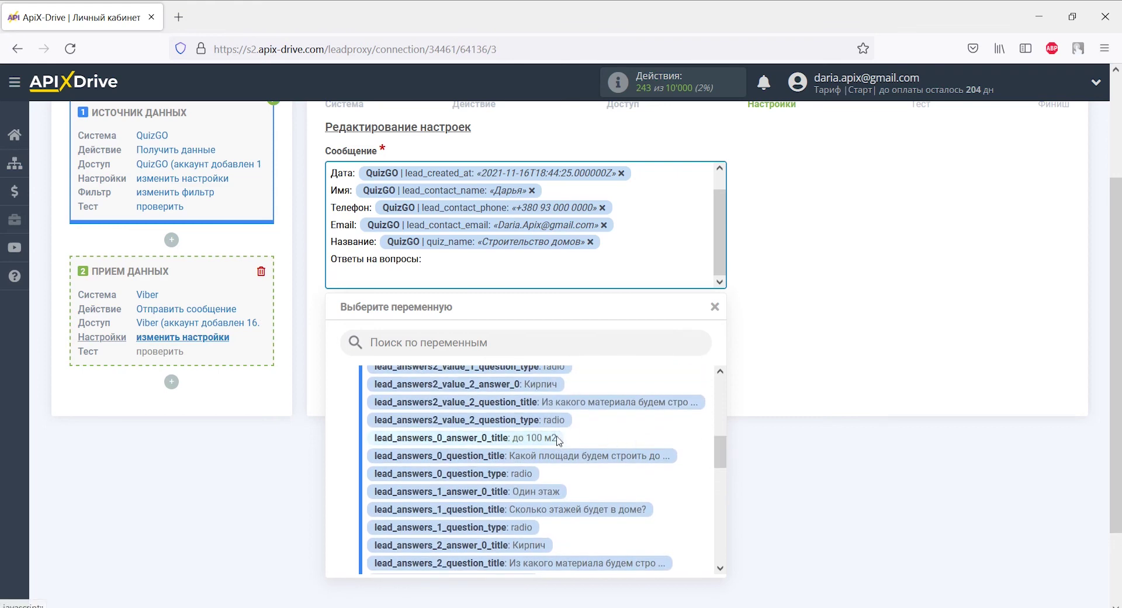
pyautogui.click(560, 439)
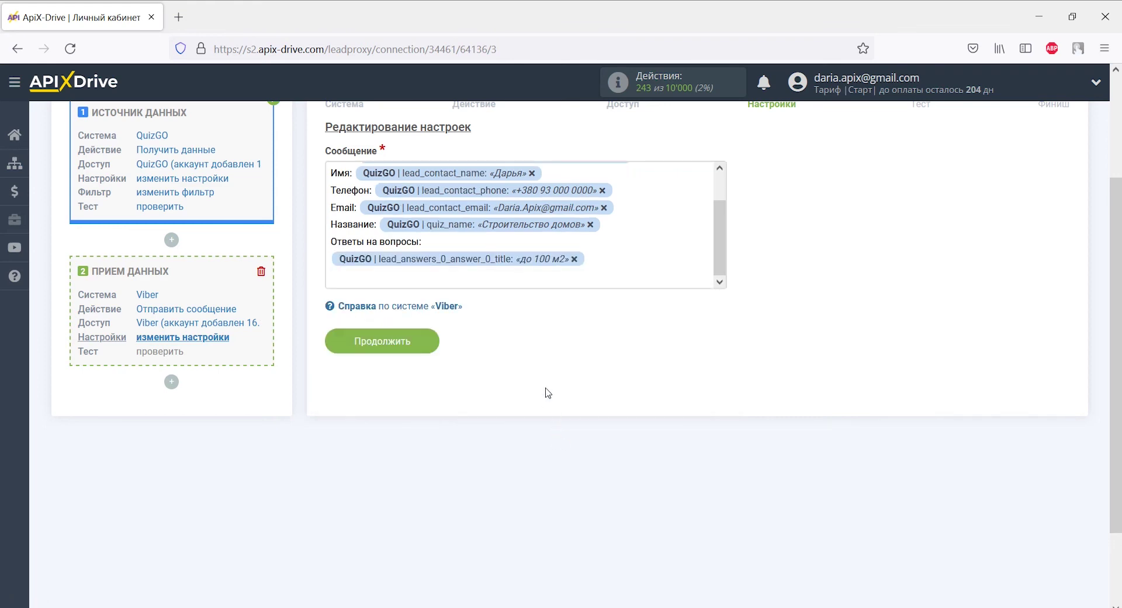
# Step: Insert the second and third answer variables (Один этаж, Кирпич) and save the message
pyautogui.click(528, 279)
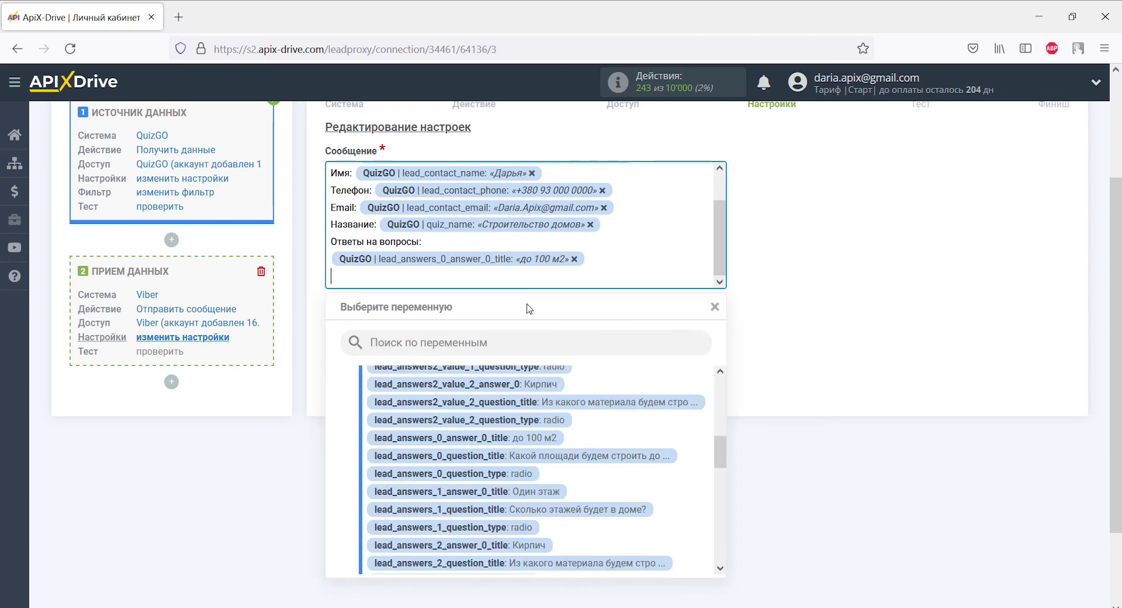
pyautogui.click(543, 492)
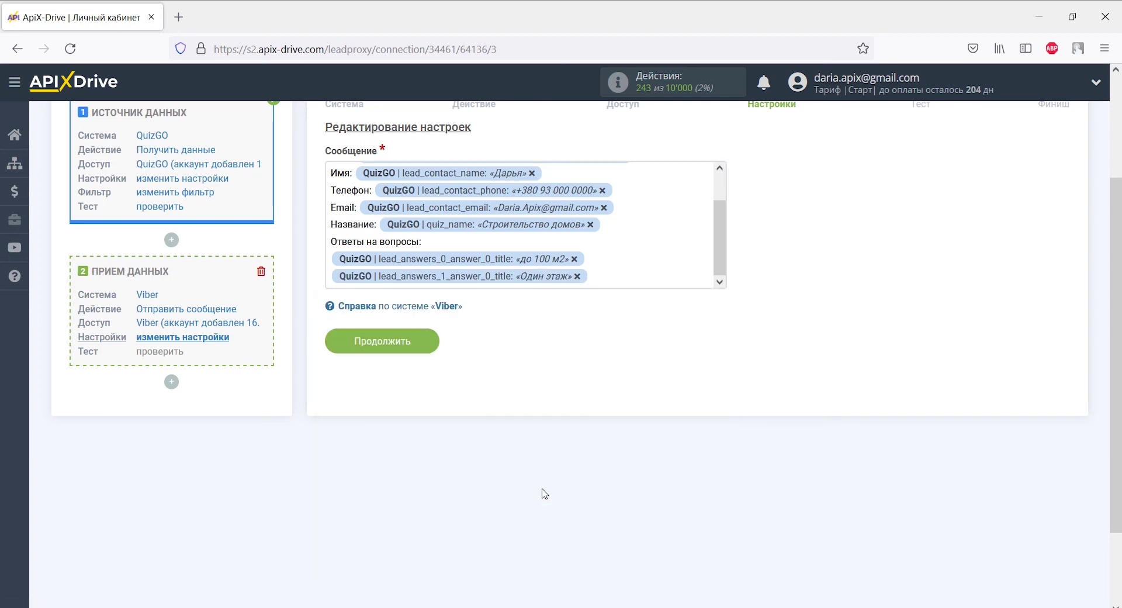
pyautogui.press('Return')
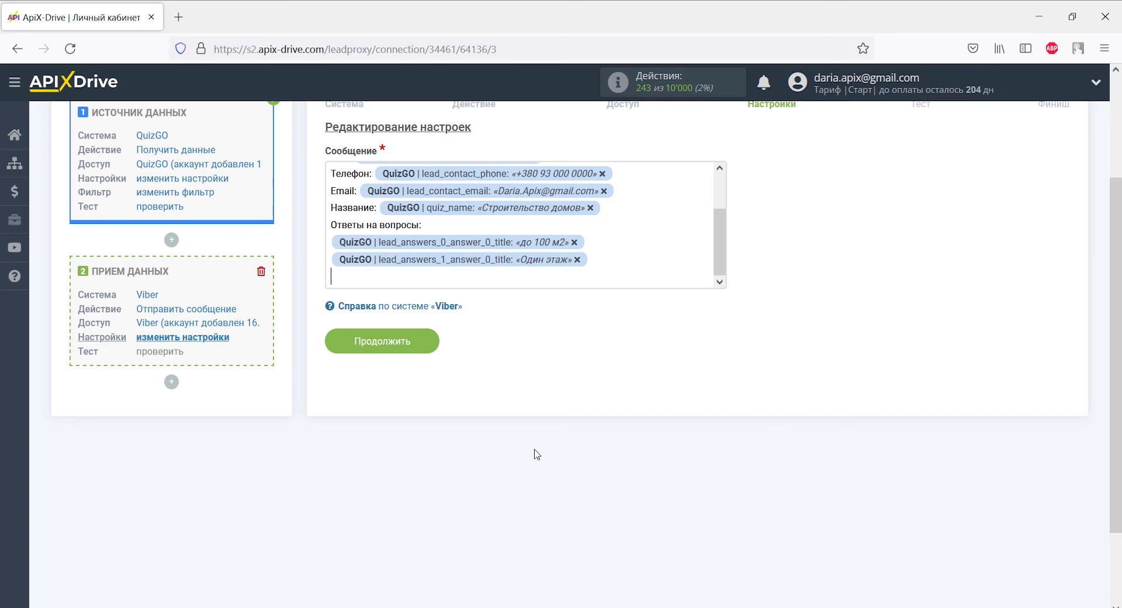
pyautogui.click(504, 273)
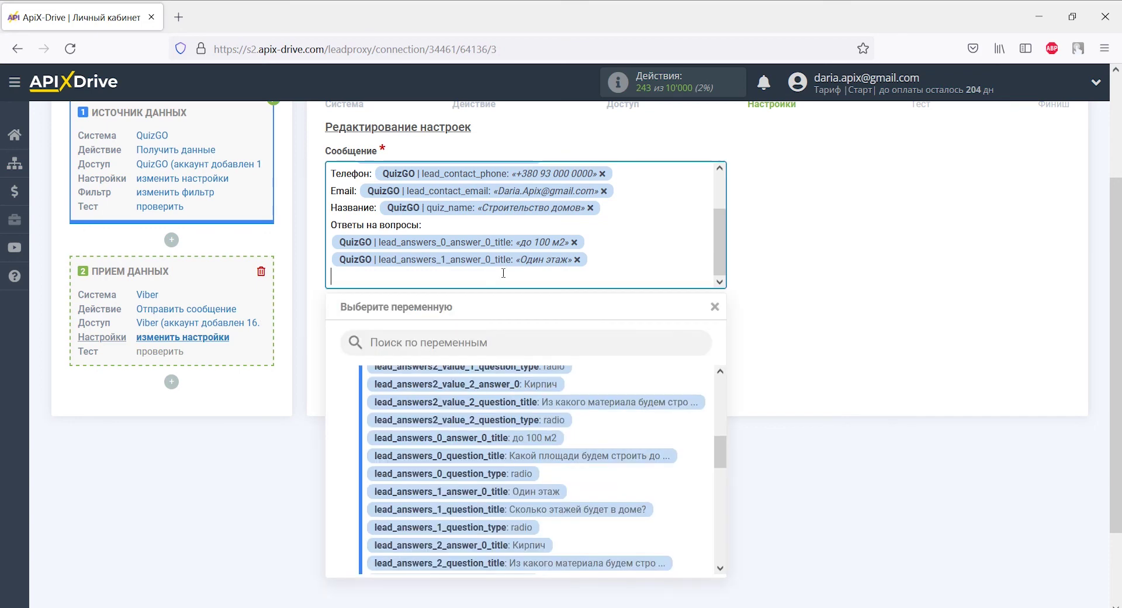
pyautogui.click(510, 544)
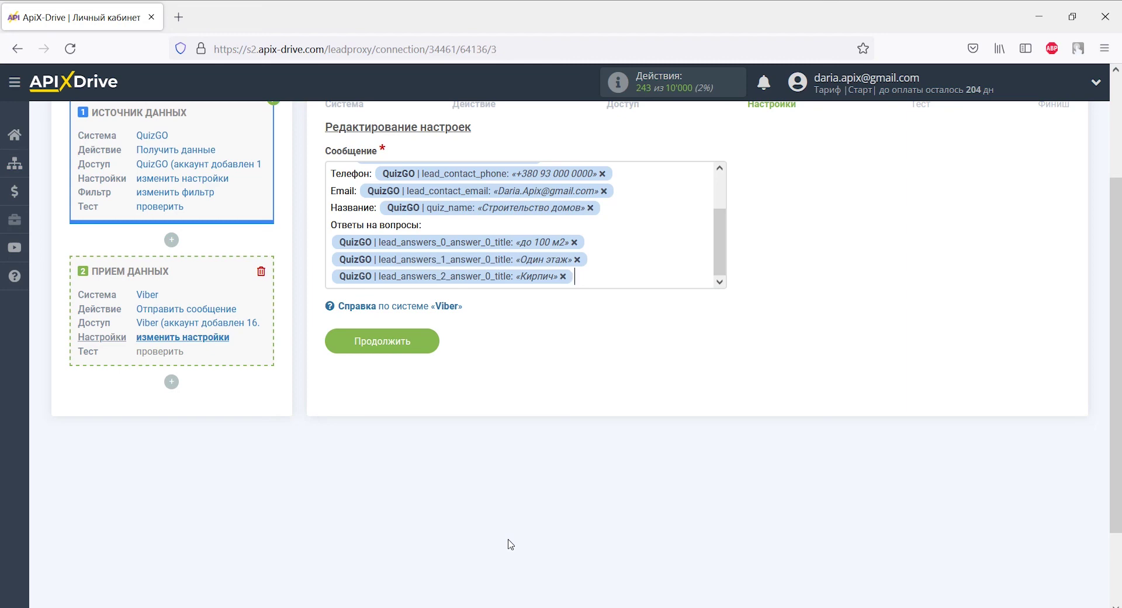
pyautogui.click(424, 346)
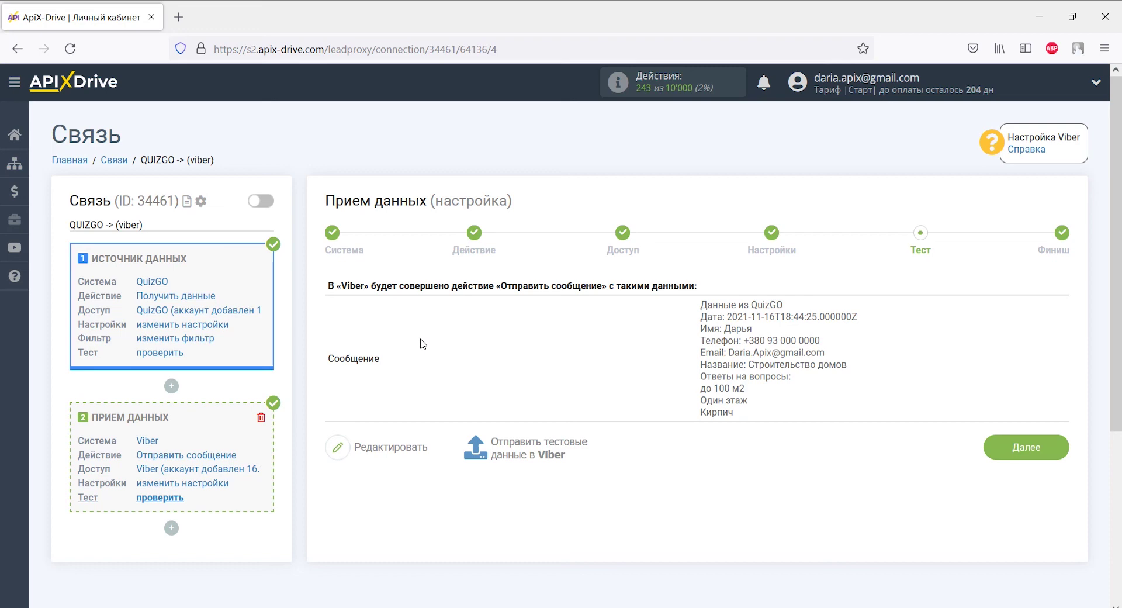
# Step: Send the test data to Viber and verify the lead message arrived in the ApixDrive chat
pyautogui.click(502, 447)
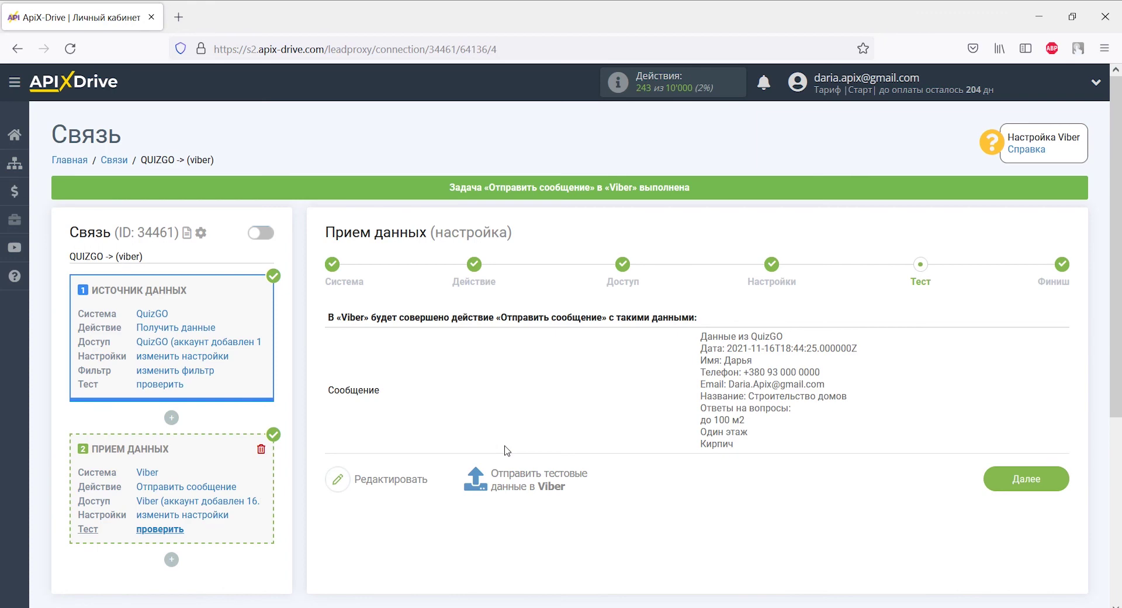
pyautogui.hotkey('alt', 'Tab')
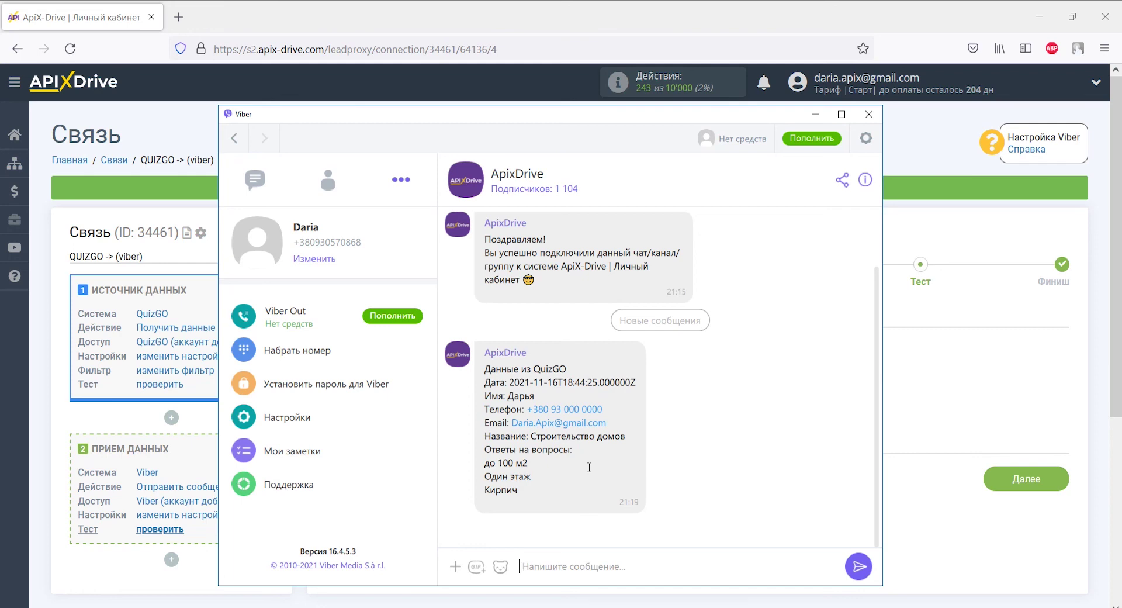
pyautogui.hotkey('alt', 'Tab')
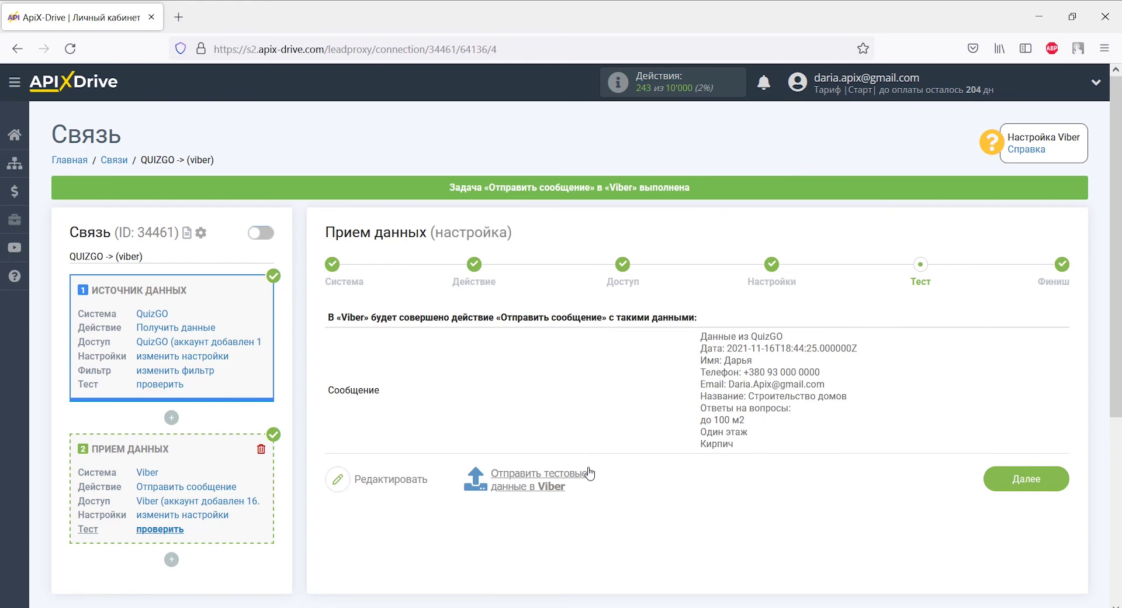
# Step: Complete the Viber setup and enable auto-update for the QUIZGO -> (viber) connection
pyautogui.click(1005, 488)
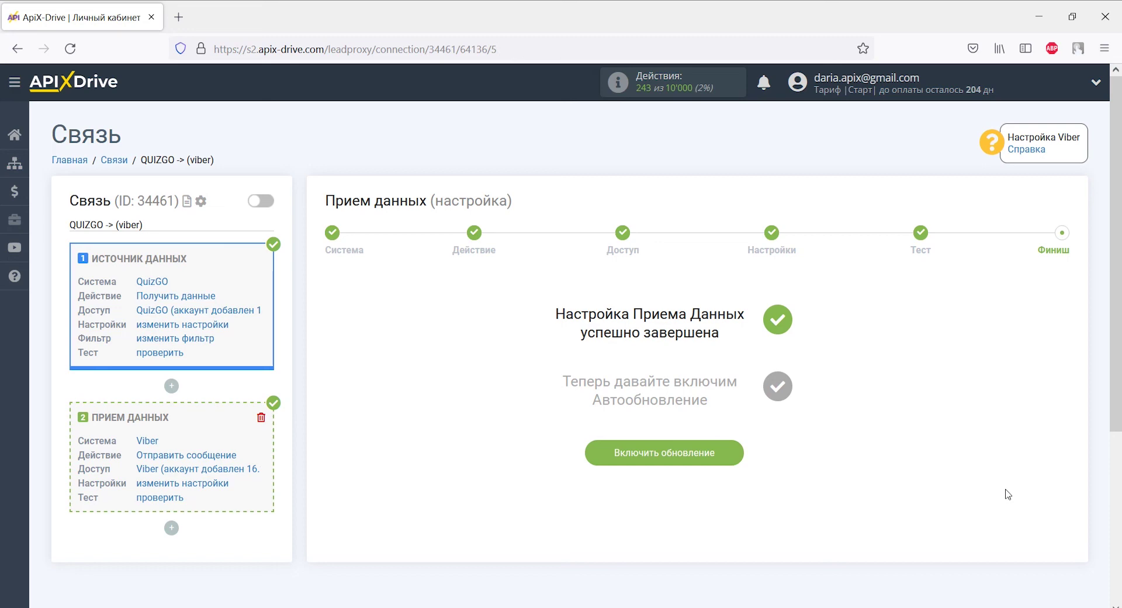
pyautogui.click(711, 452)
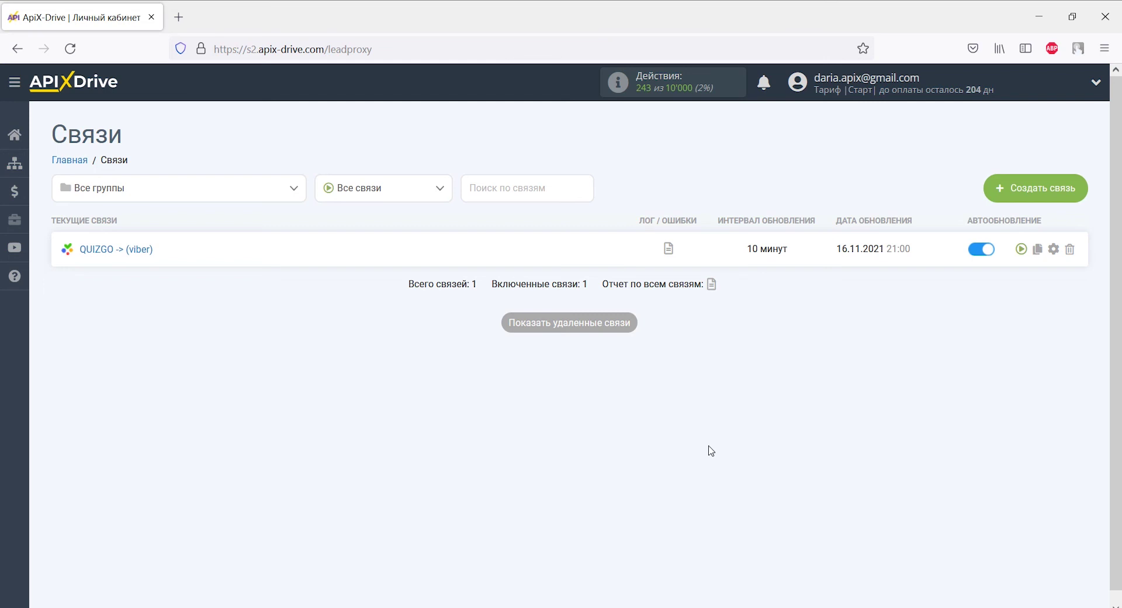
# Step: Change the QUIZGO -> (viber) connection's update interval from 10 to 5 минут
pyautogui.click(1054, 249)
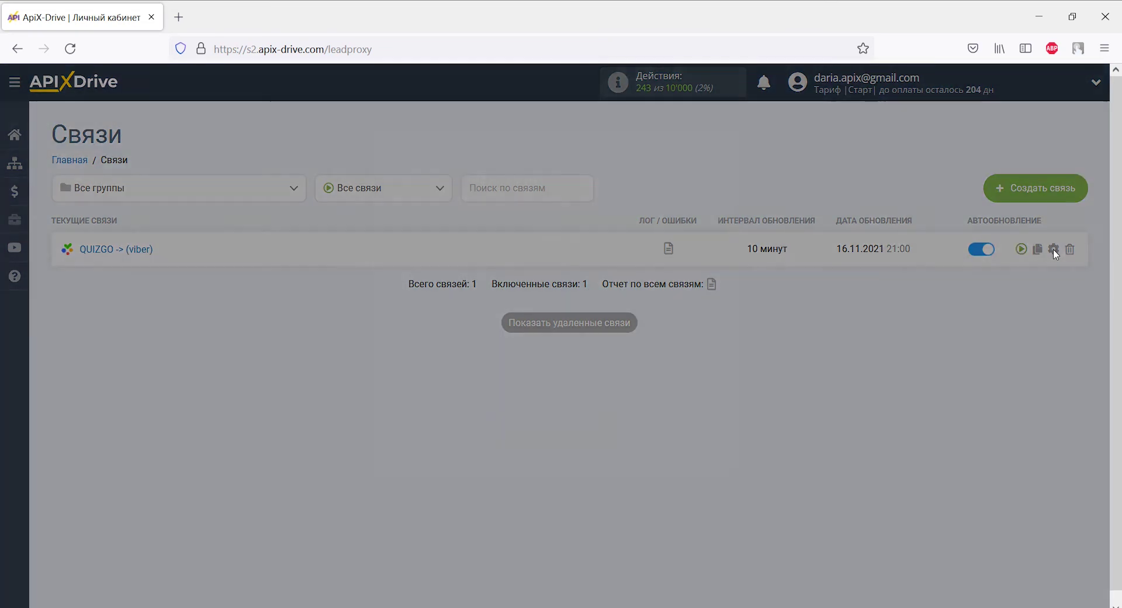
pyautogui.click(653, 350)
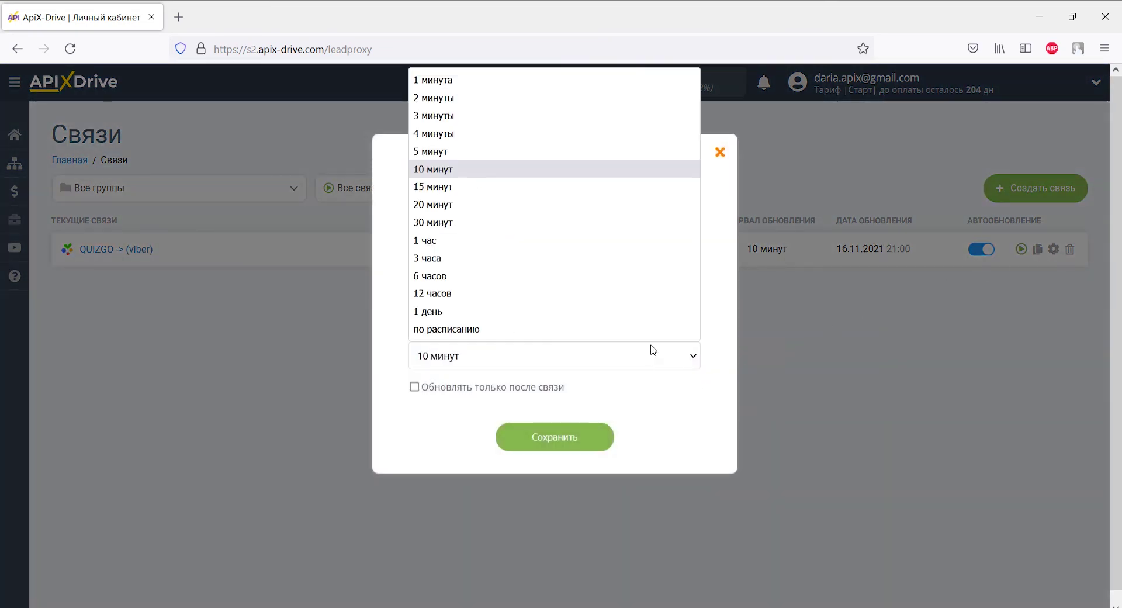
pyautogui.click(617, 151)
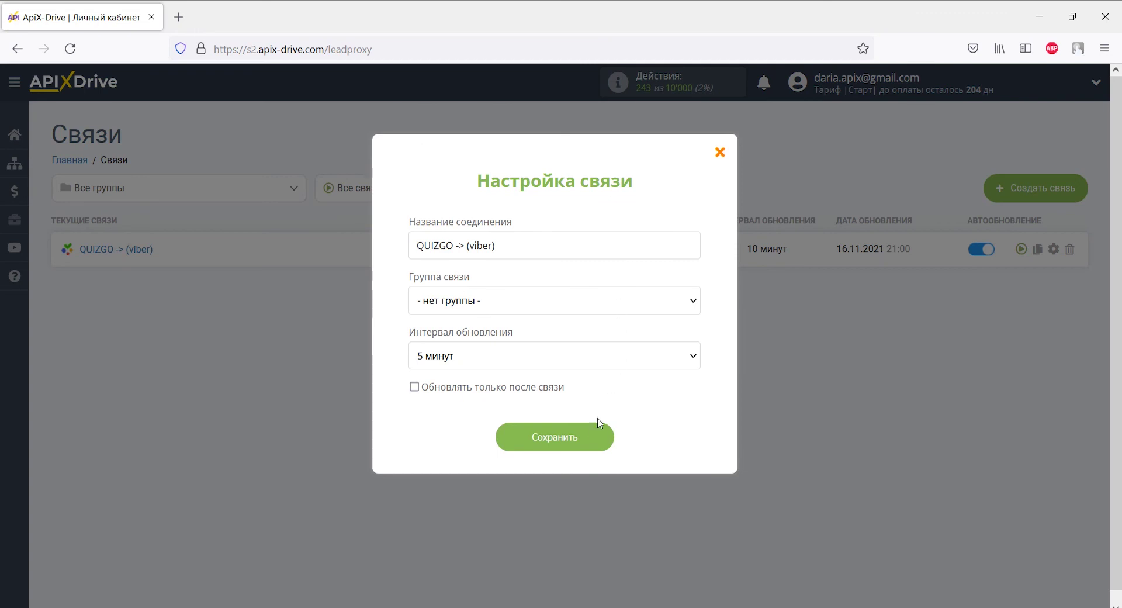
pyautogui.click(593, 435)
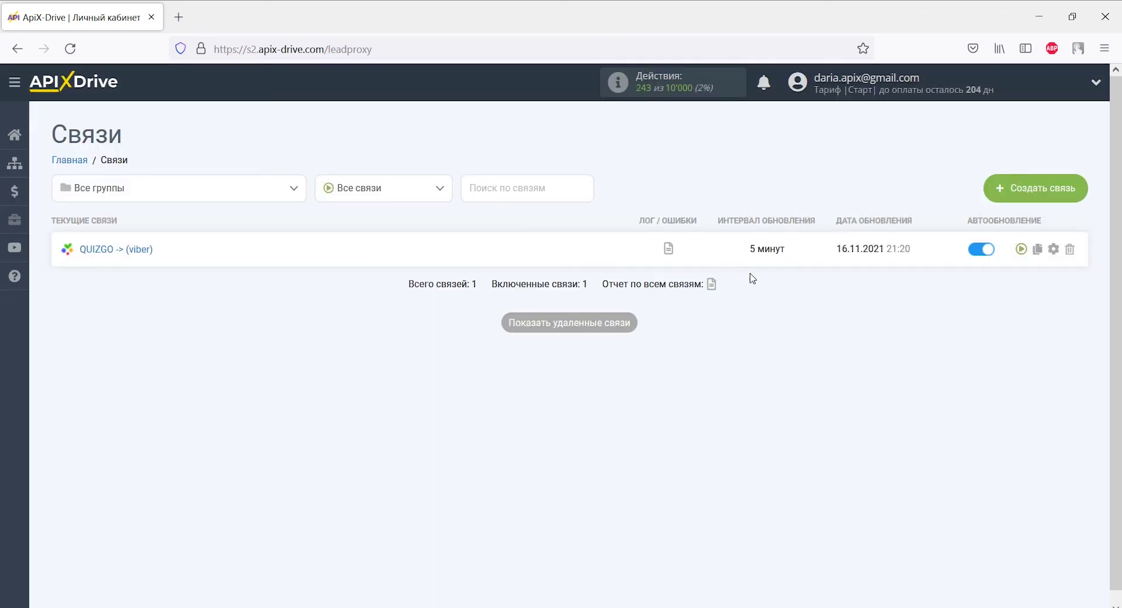